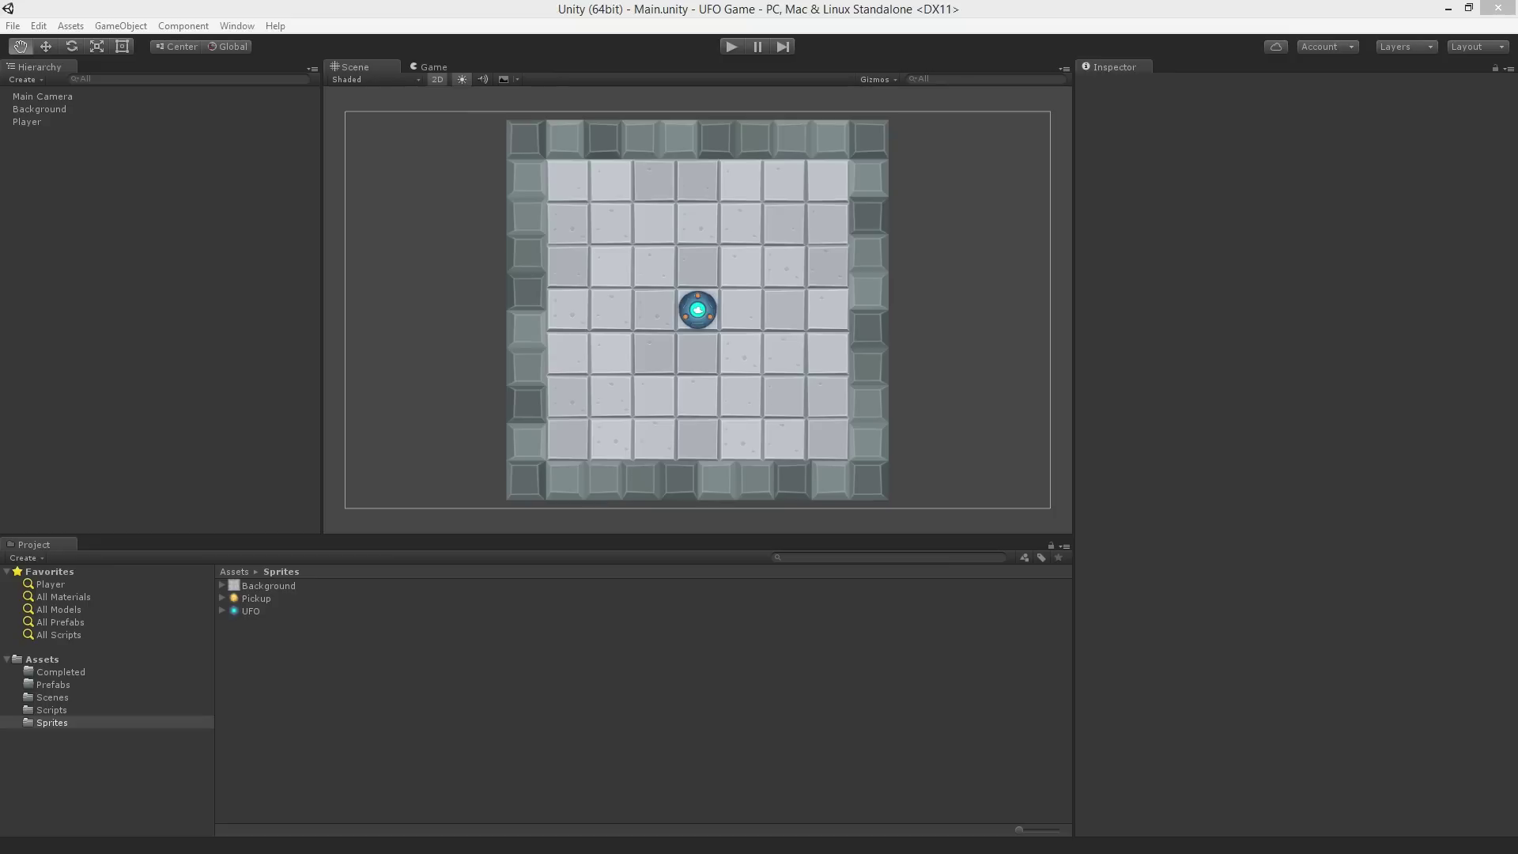
# Drag Main Camera onto Player in the Hierarchy to parent it, then select Player.
pyautogui.click(230, 97)
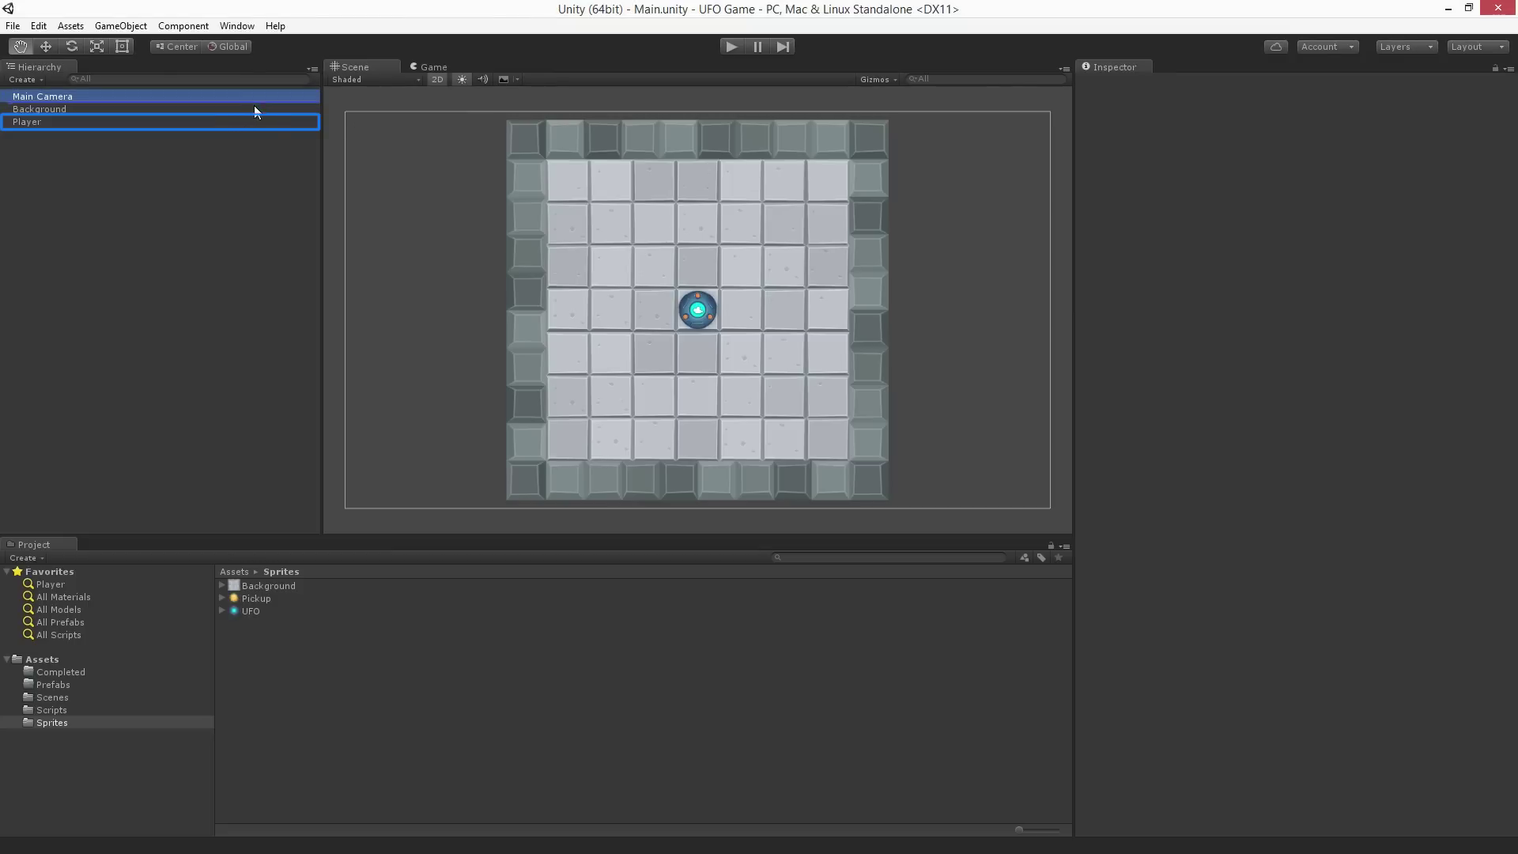
pyautogui.moveTo(255, 111); pyautogui.dragTo(257, 121)
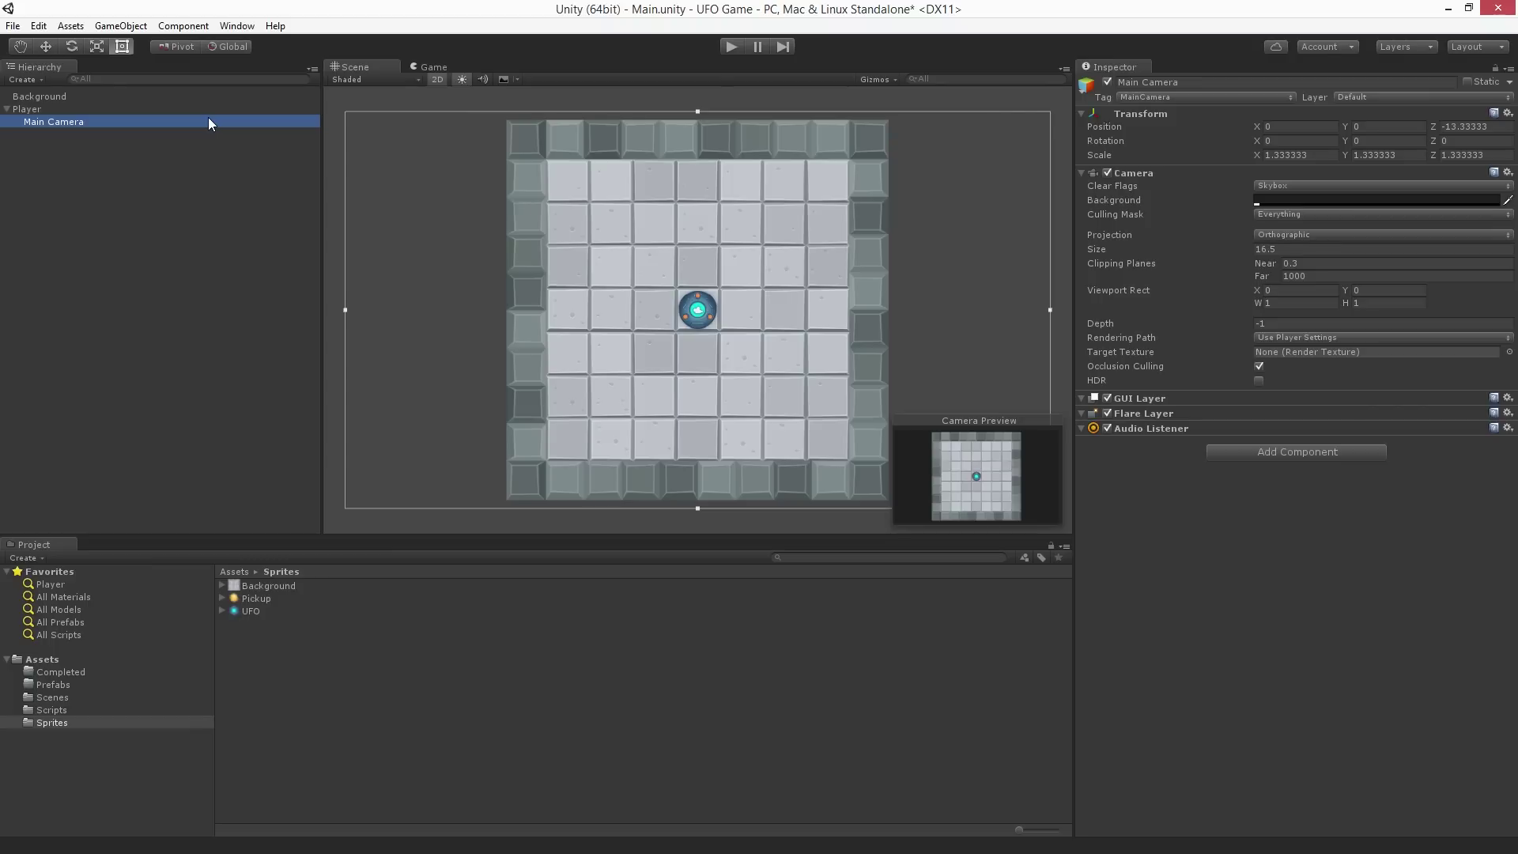
pyautogui.click(178, 108)
# Move the Player along X and back, rotate it, then reset Rotation Z to 0.
pyautogui.click(46, 47)
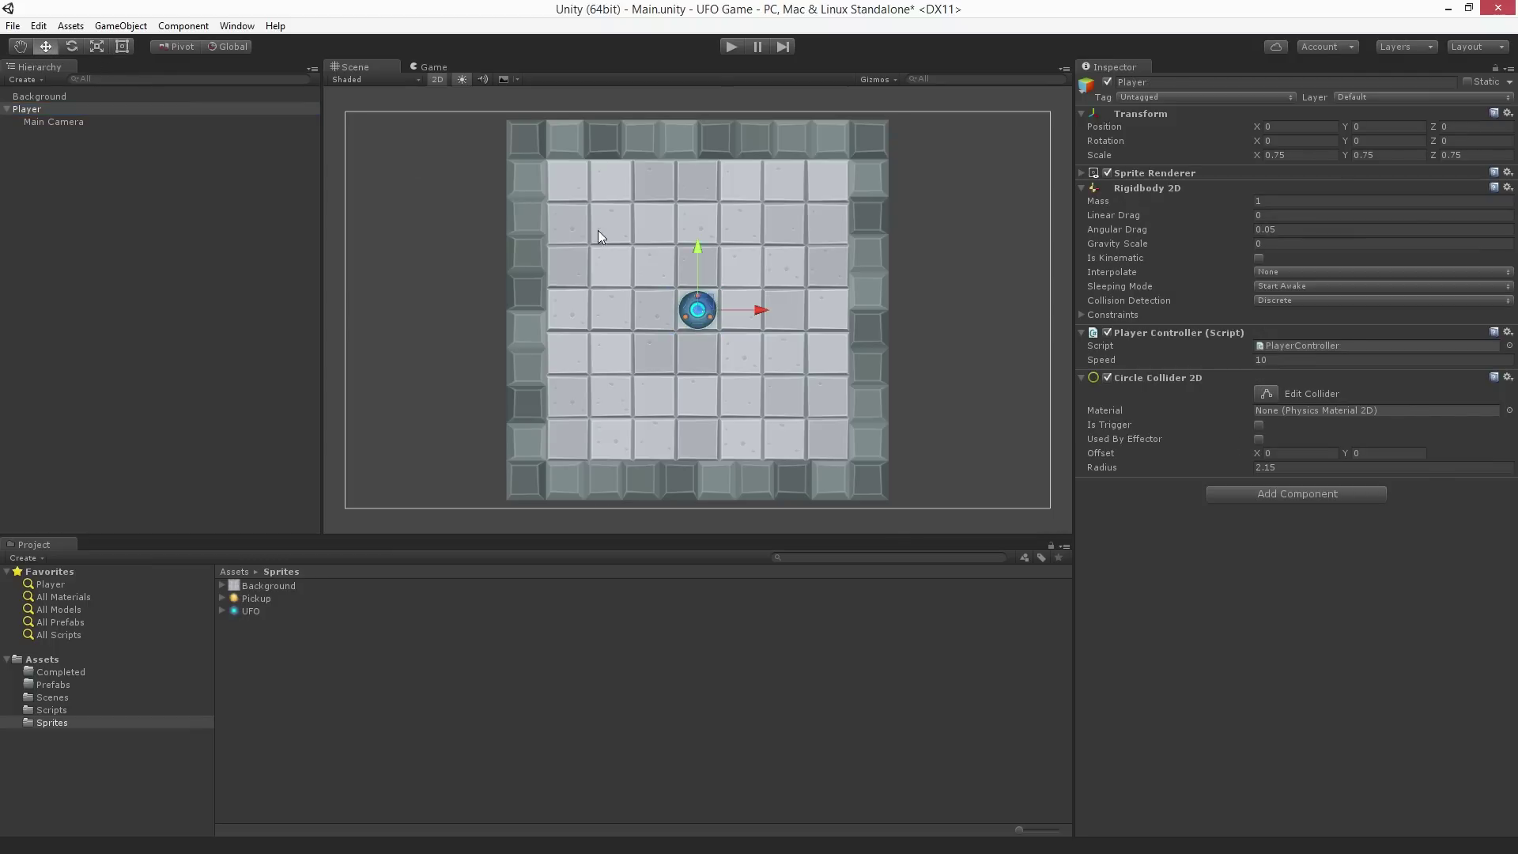
pyautogui.moveTo(761, 310); pyautogui.dragTo(821, 326)
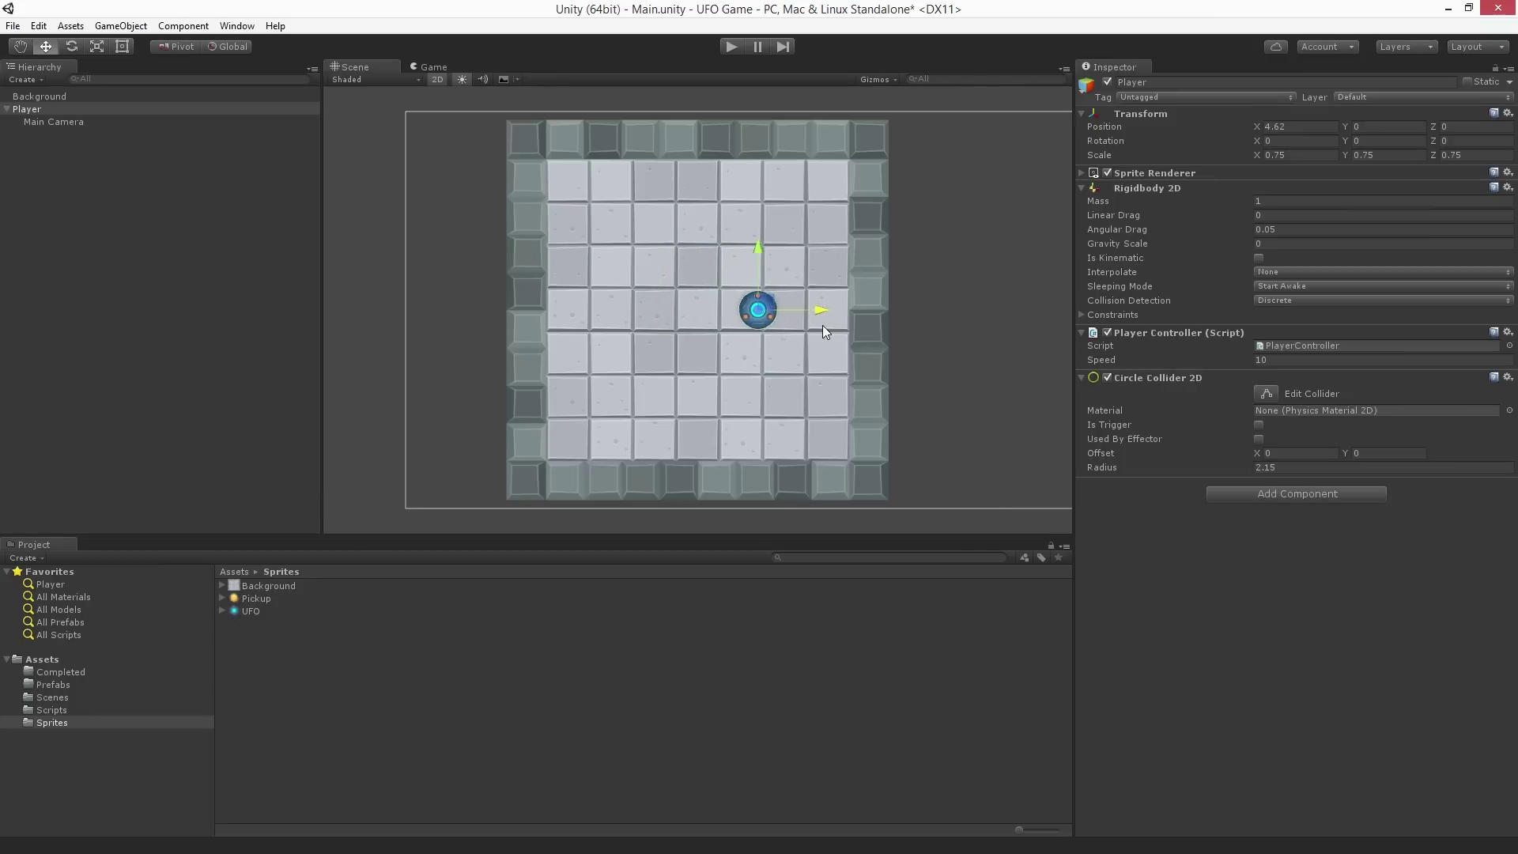
pyautogui.moveTo(822, 326); pyautogui.dragTo(760, 328)
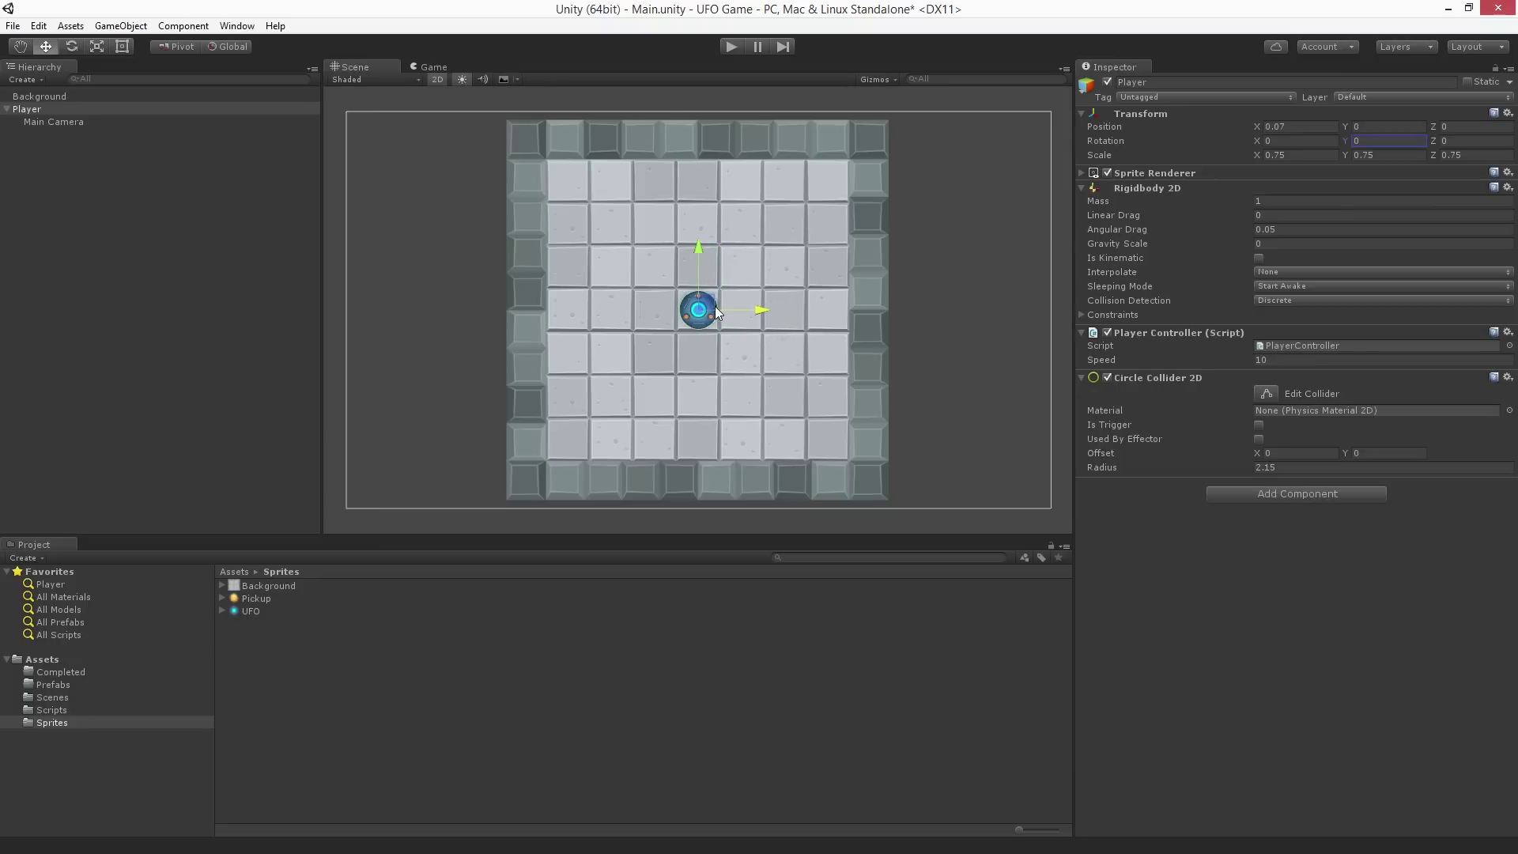
pyautogui.moveTo(1427, 142); pyautogui.dragTo(1387, 838)
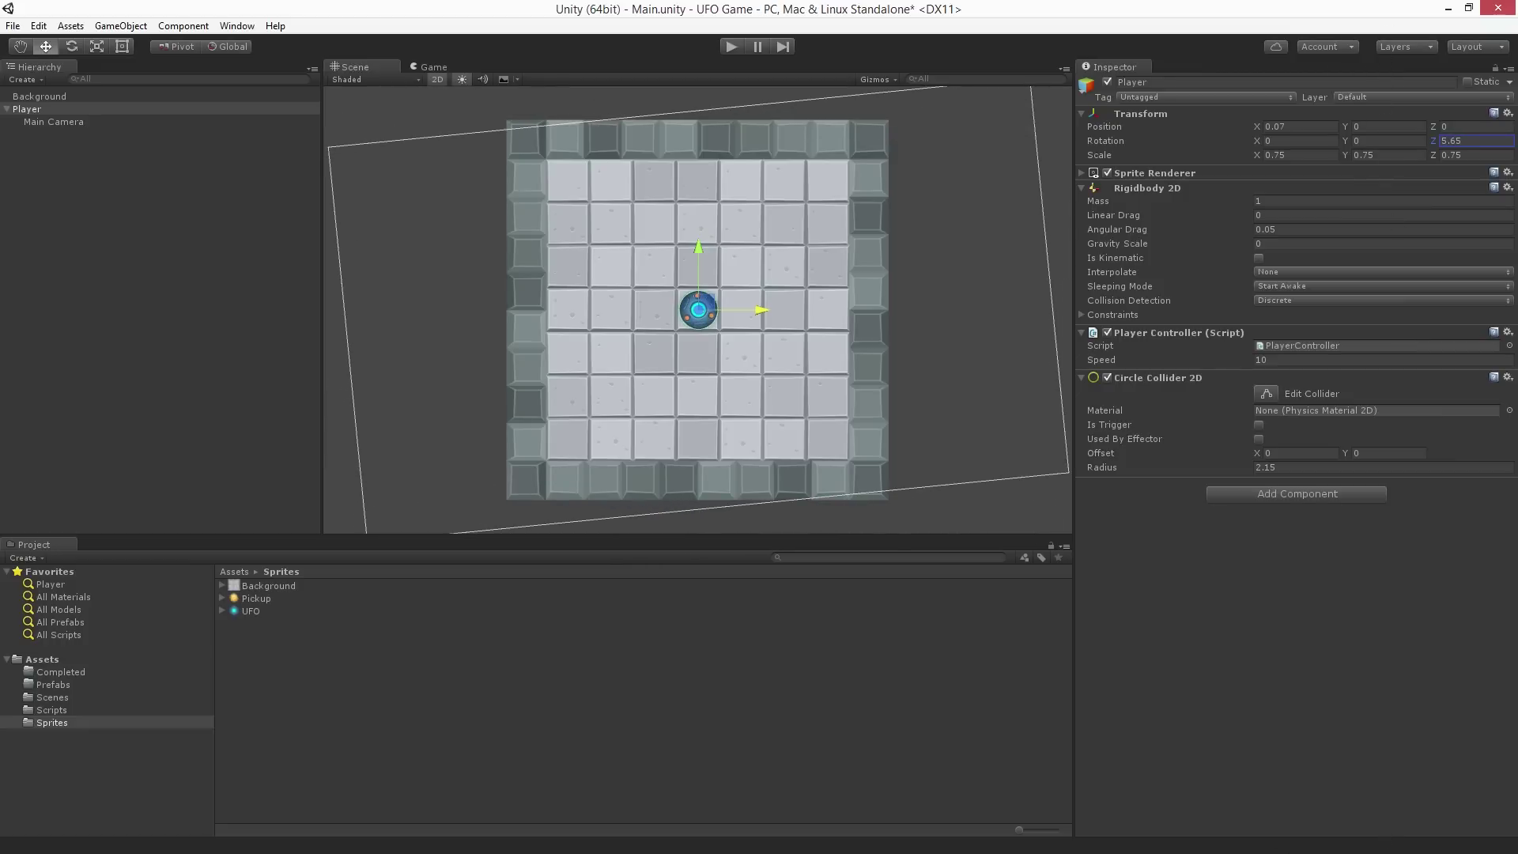
pyautogui.write('0')
pyautogui.press('Return')
pyautogui.click(732, 46)
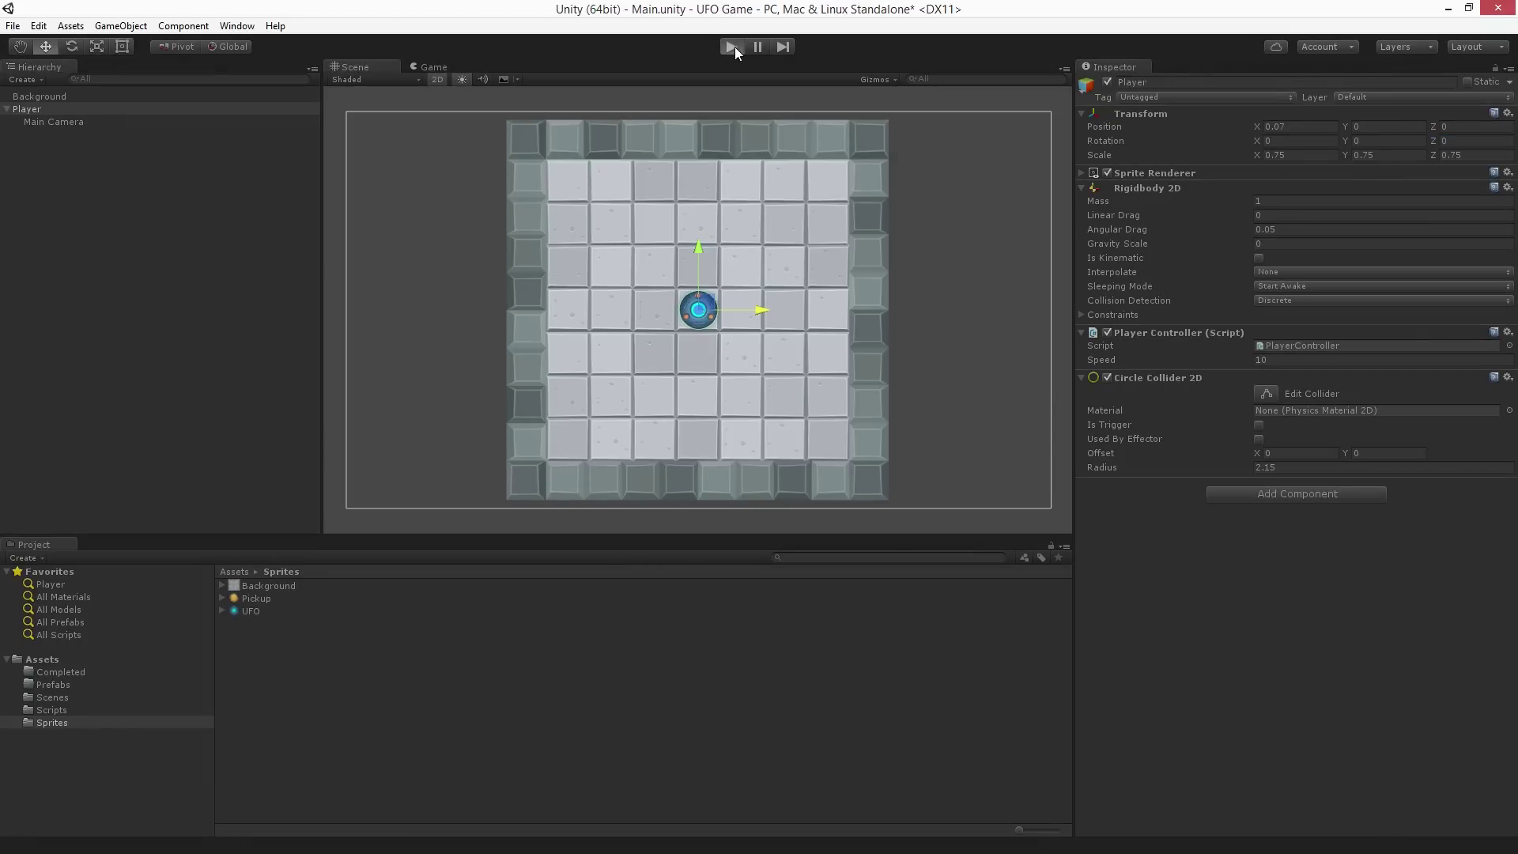
pyautogui.press('Left')
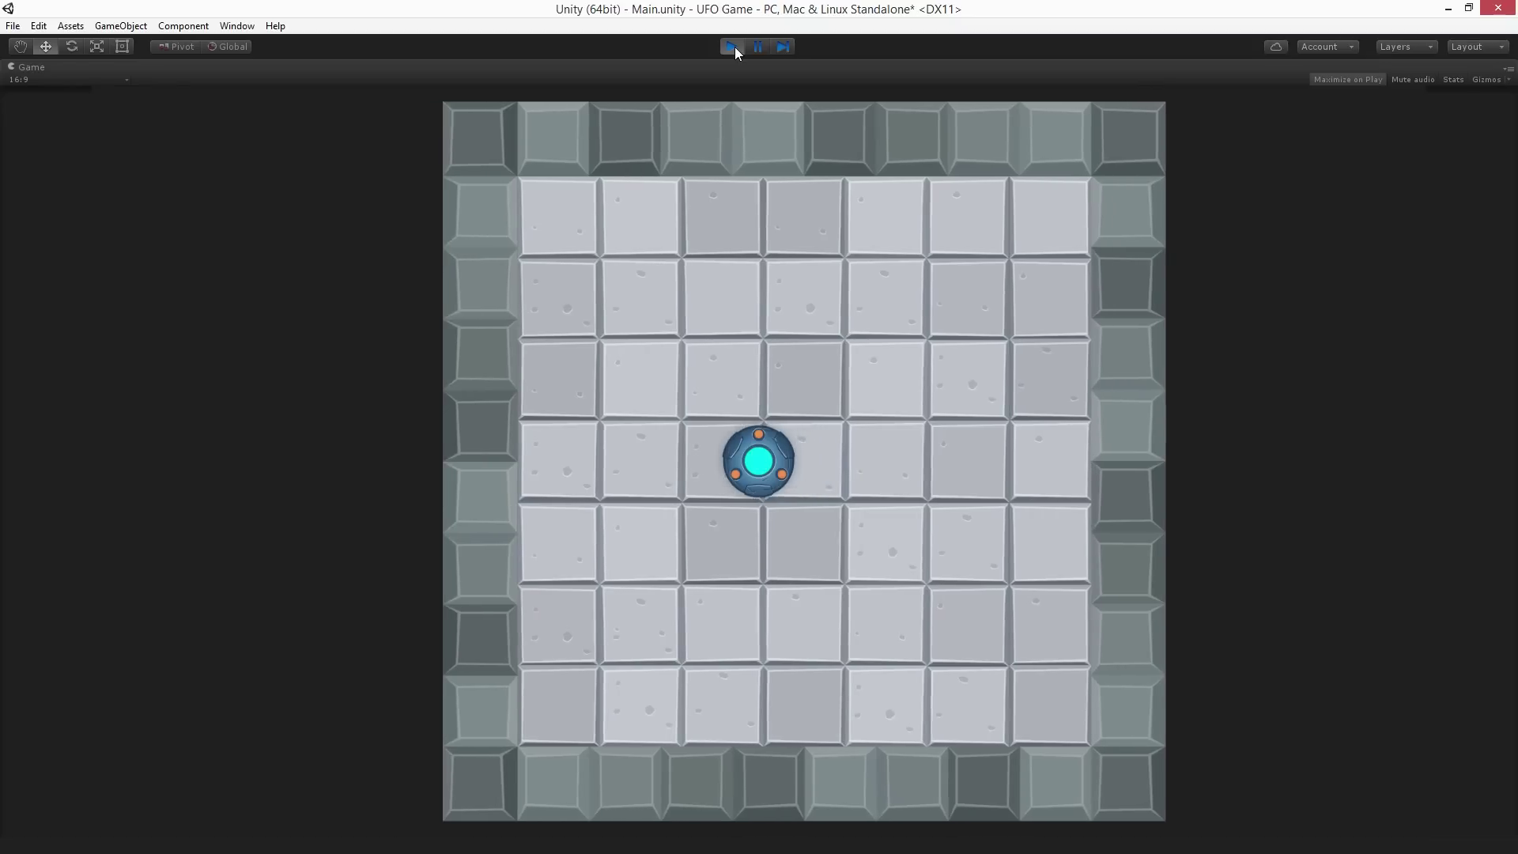
pyautogui.press('Right')
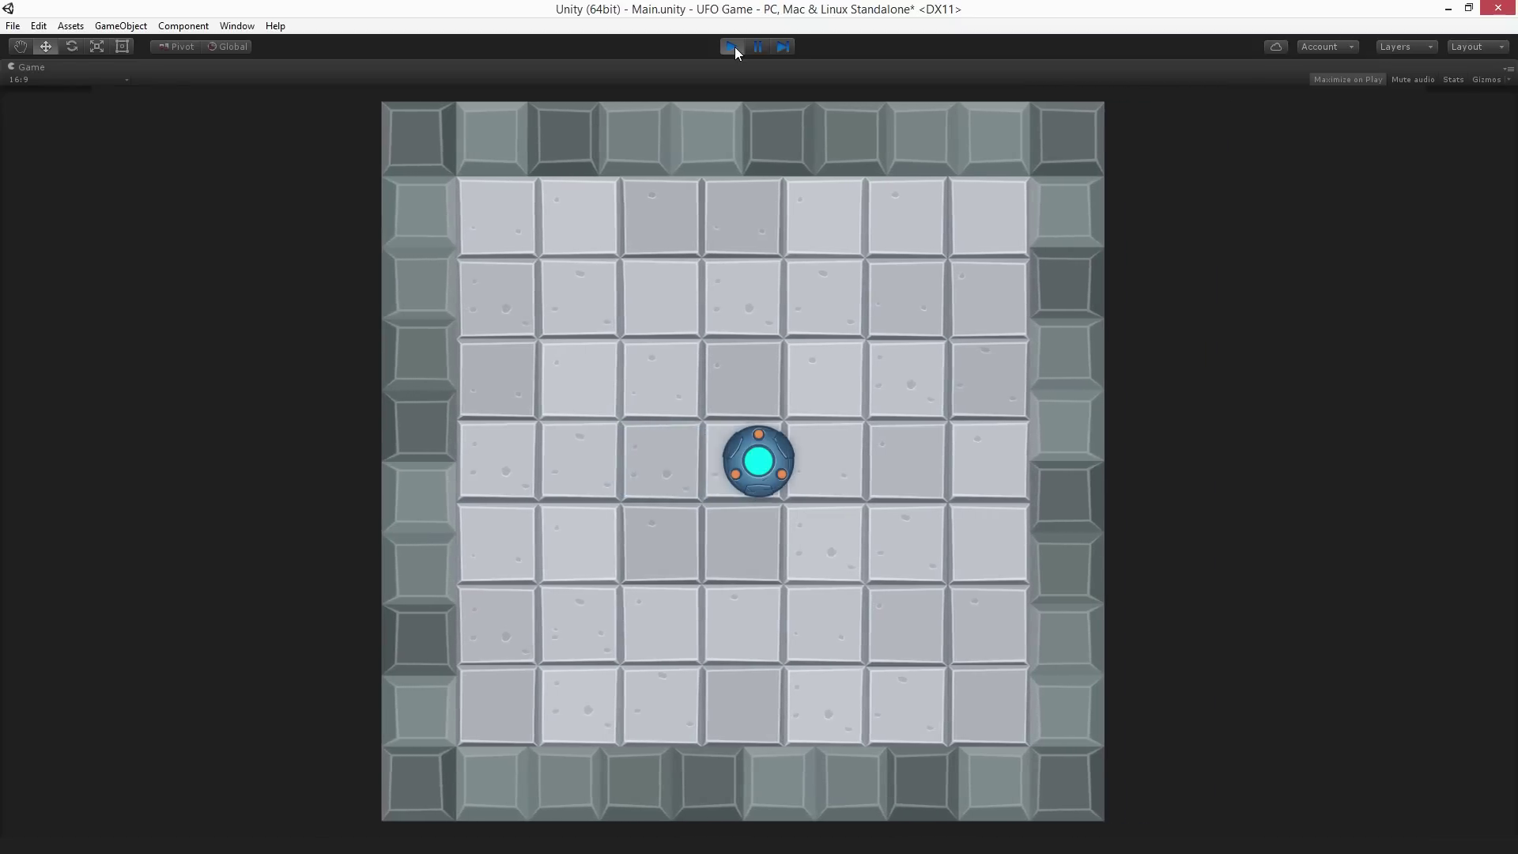
pyautogui.press('Down')
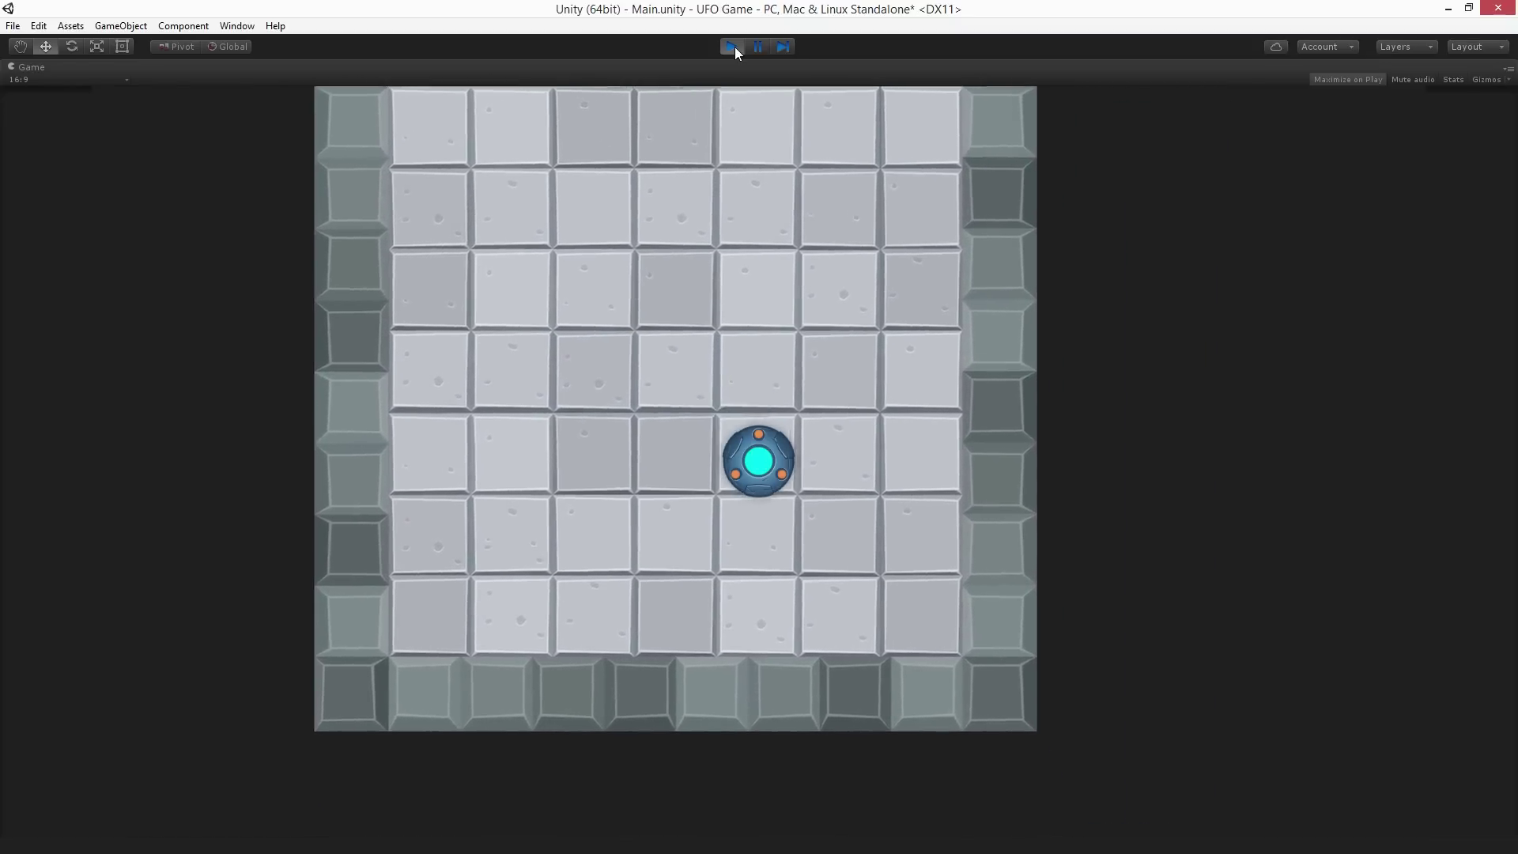
pyautogui.press('Left')
pyautogui.press('Up')
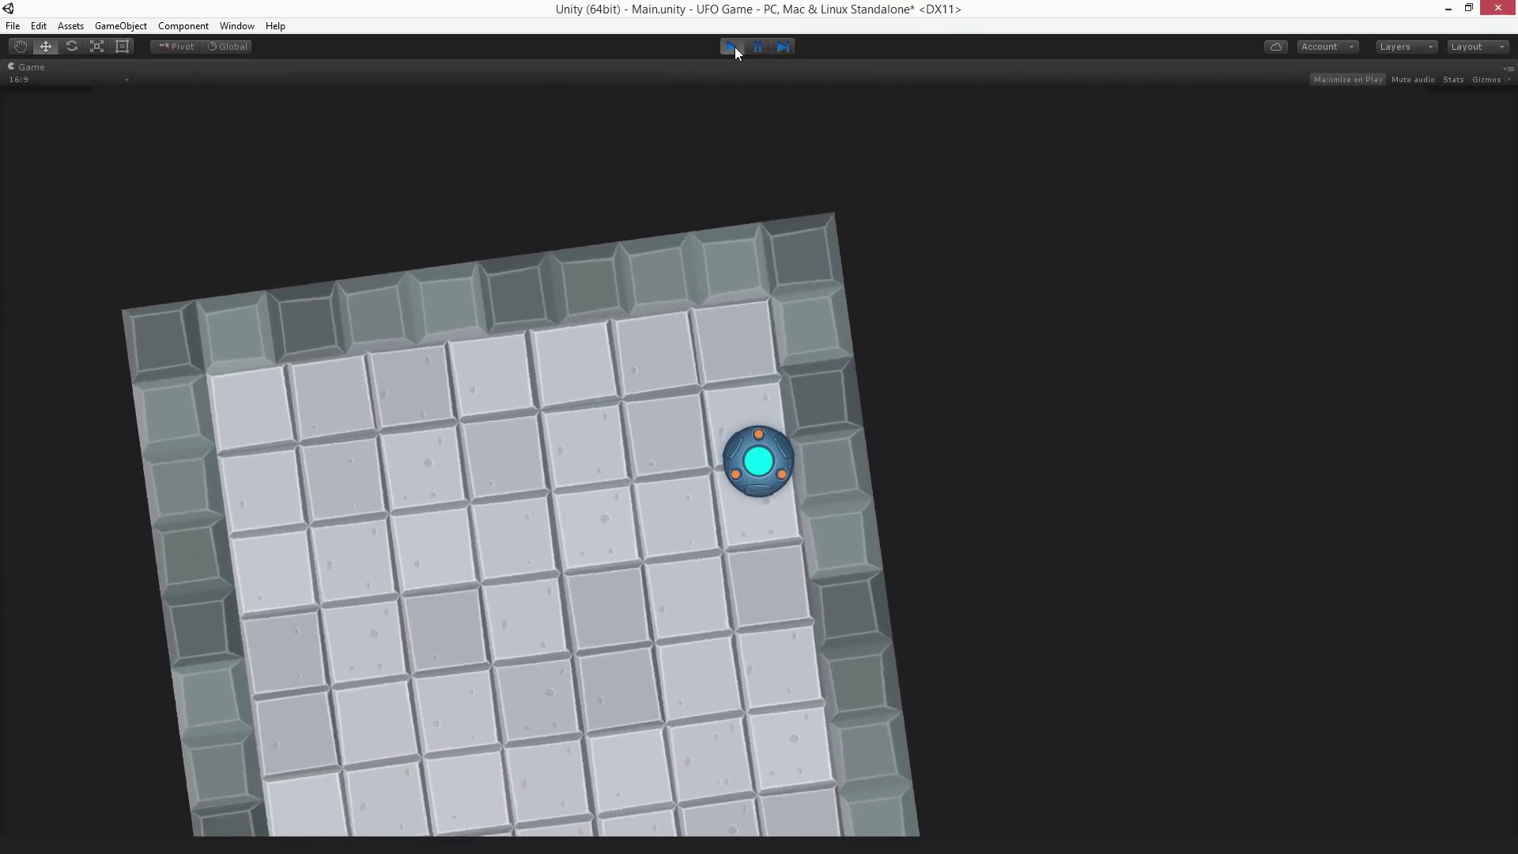
pyautogui.click(734, 47)
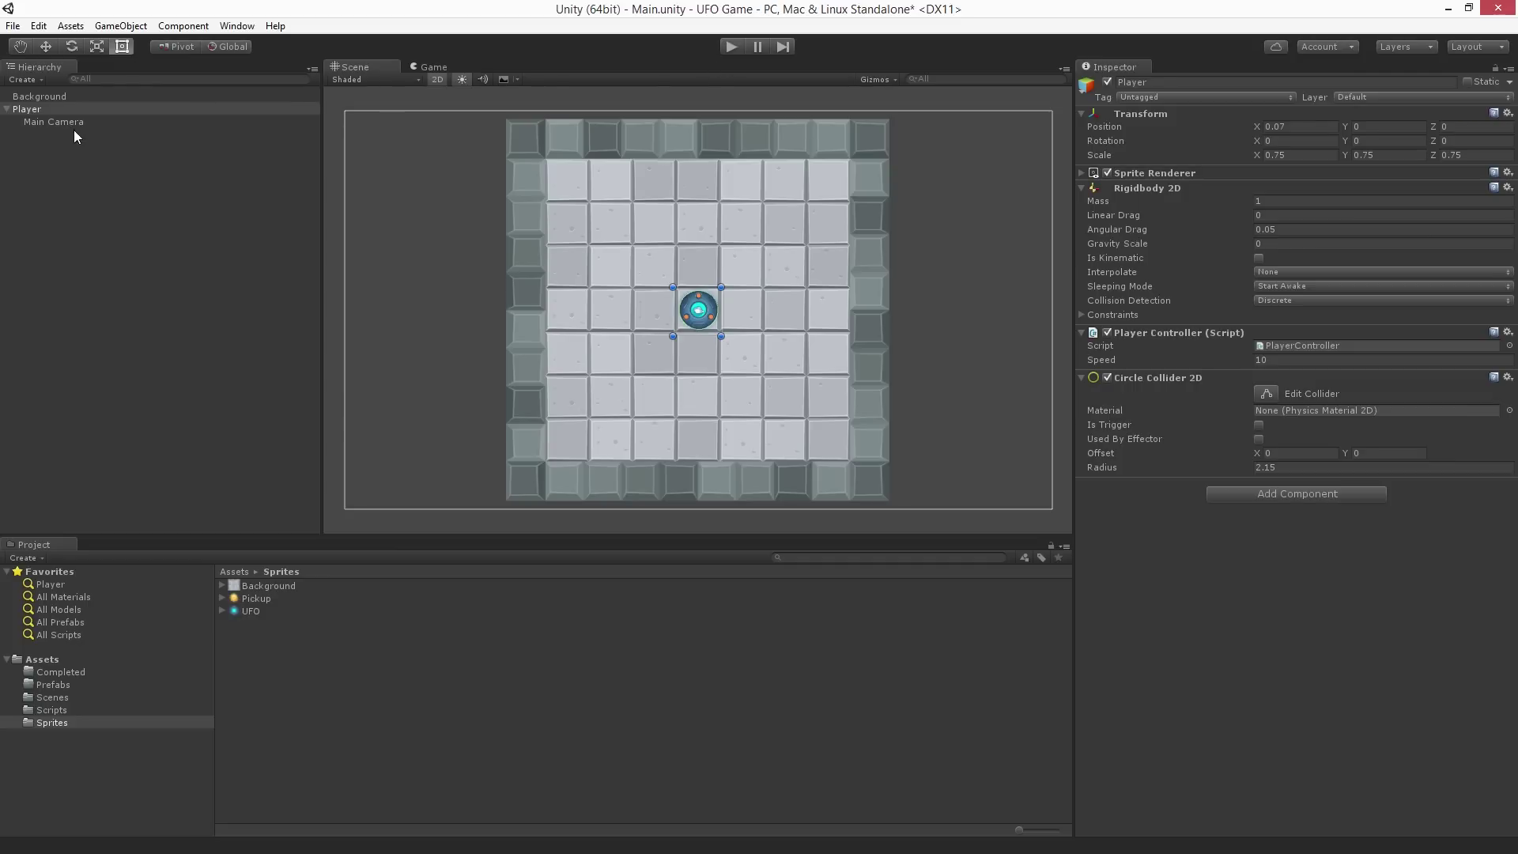
# Drag Main Camera out from under Player to the hierarchy root.
pyautogui.moveTo(82, 120); pyautogui.dragTo(294, 100)
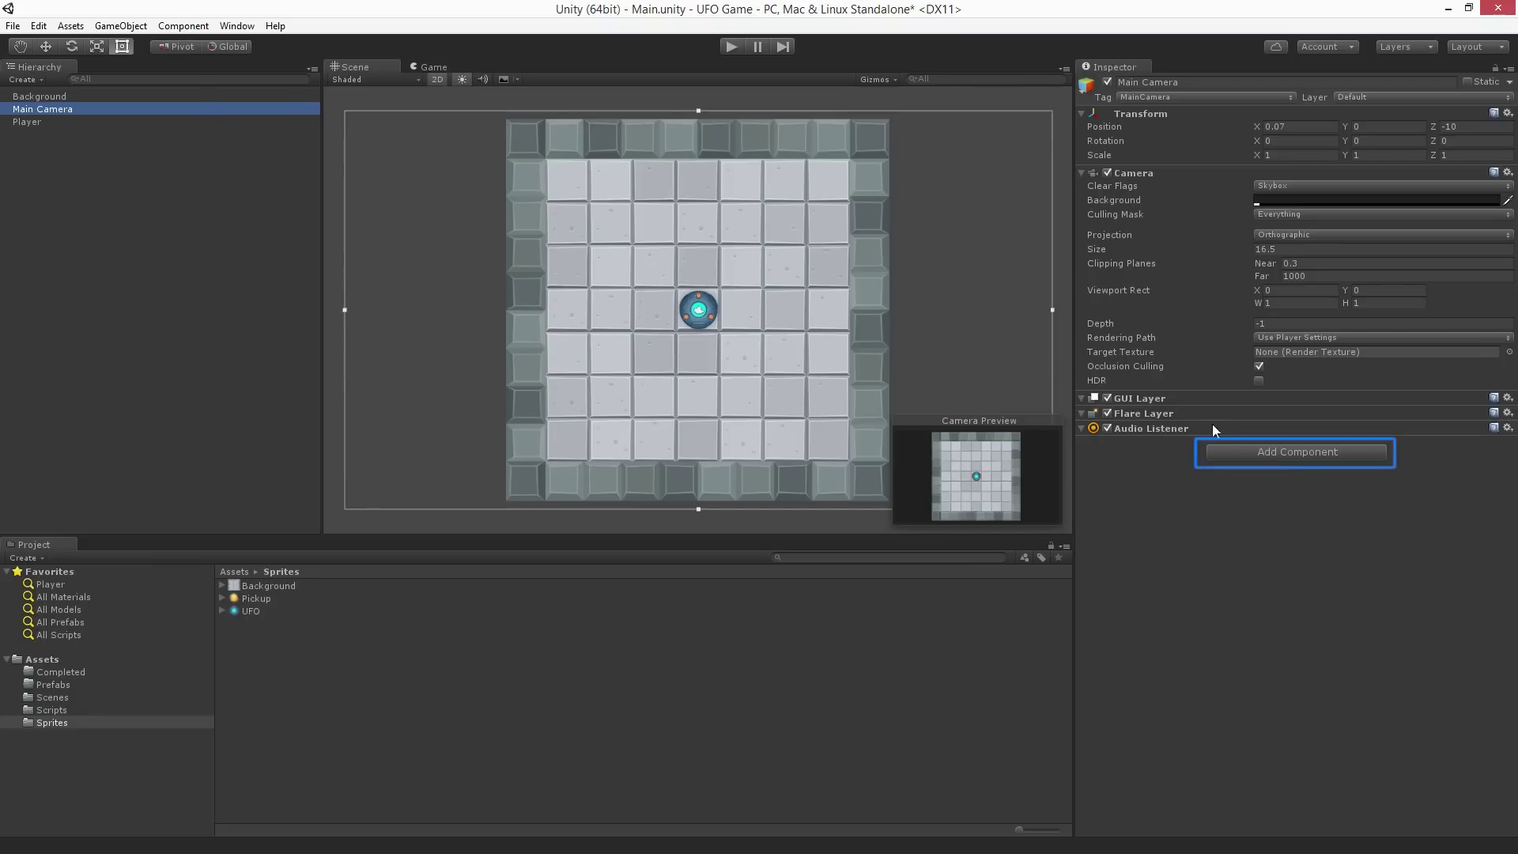
# Add a new C# script component named CameraController to Main Camera.
pyautogui.click(1247, 453)
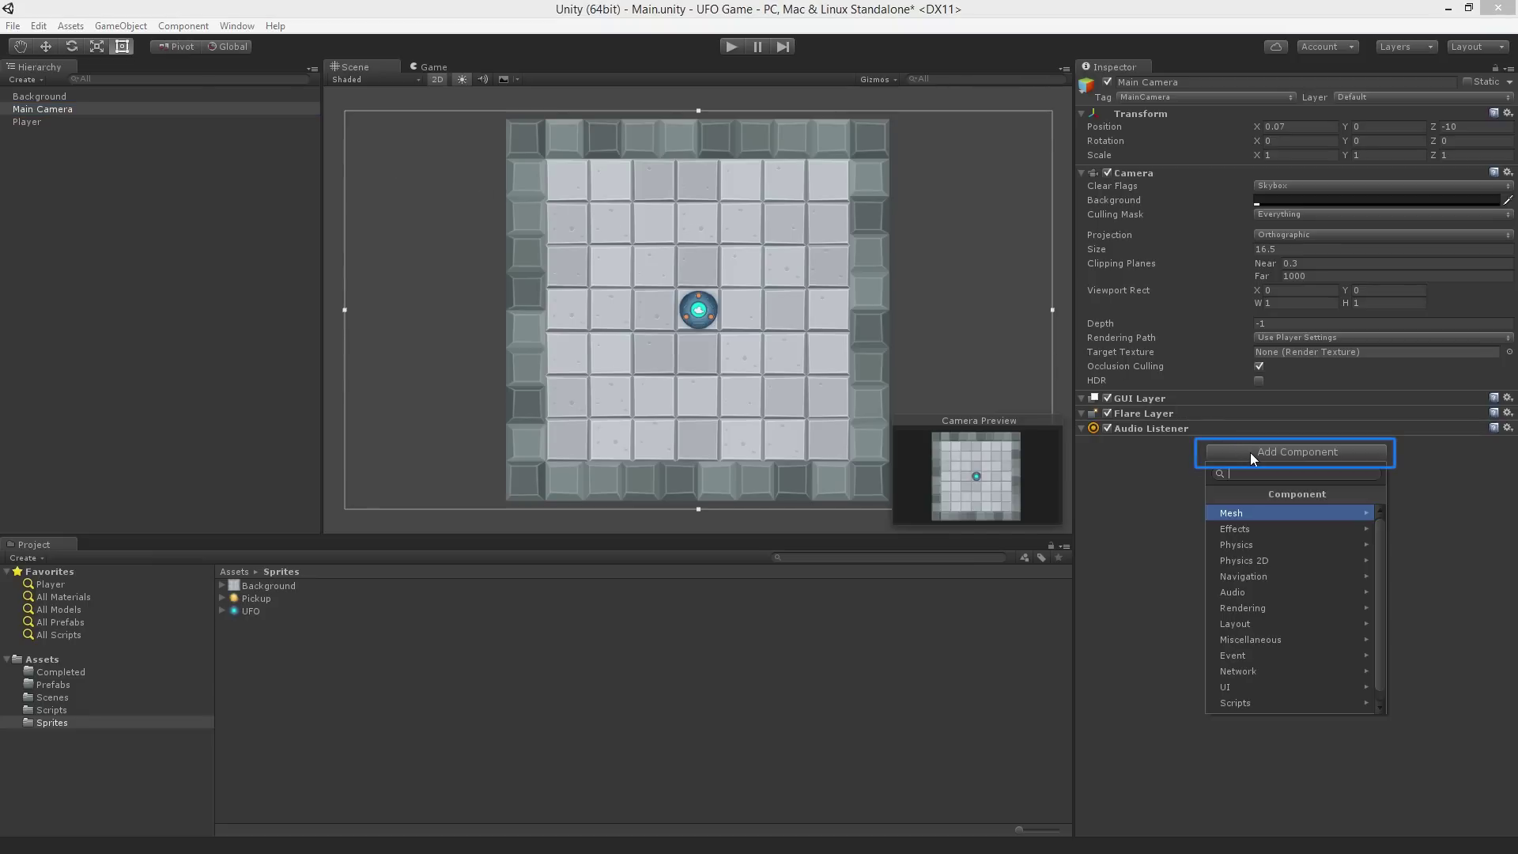
pyautogui.write('c')
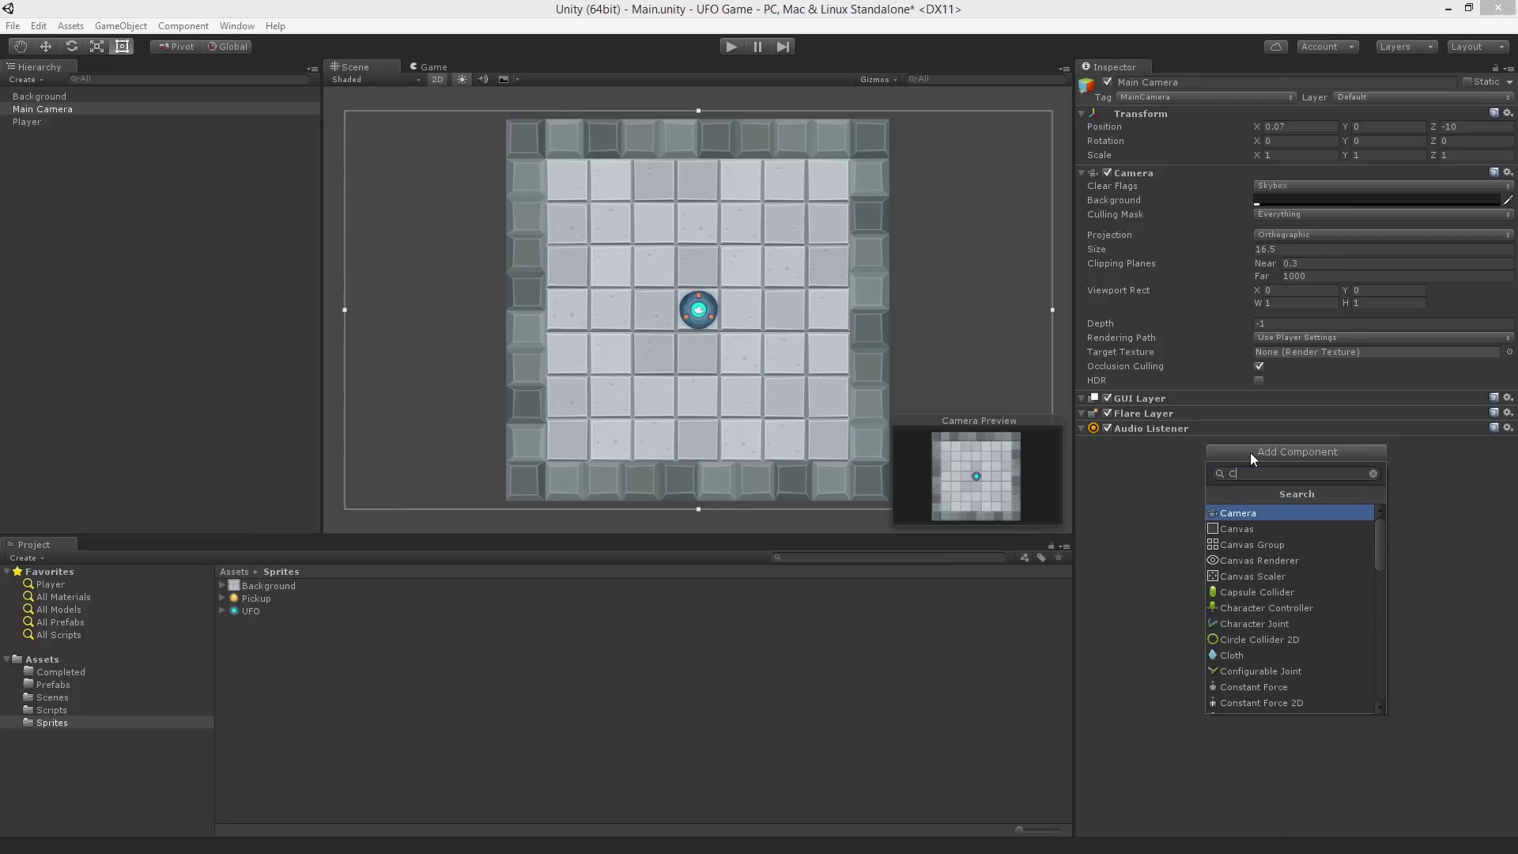
pyautogui.write('amera')
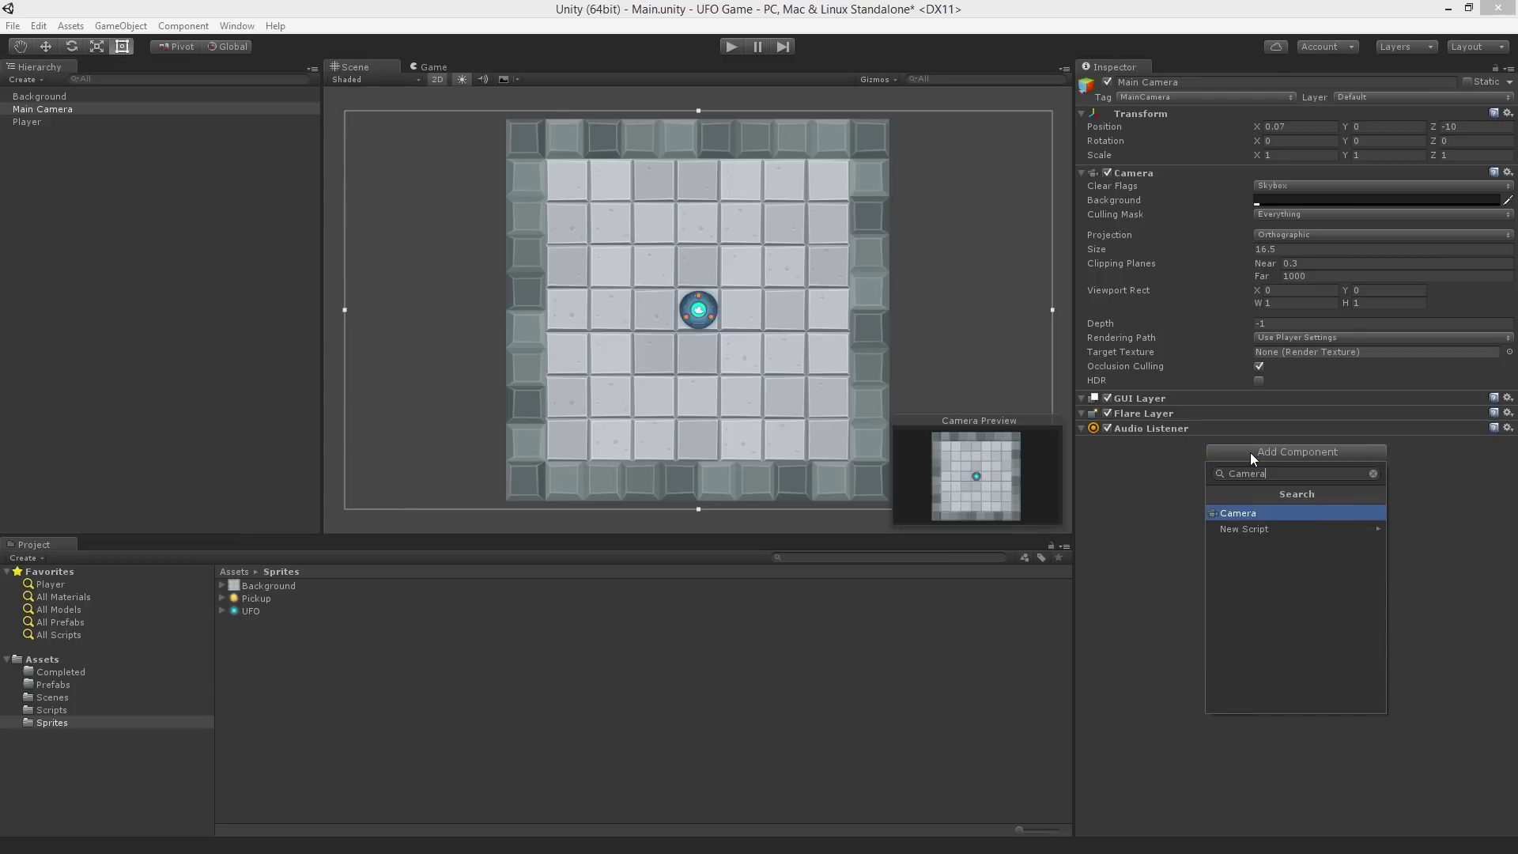
pyautogui.write('Controller')
pyautogui.click(1351, 515)
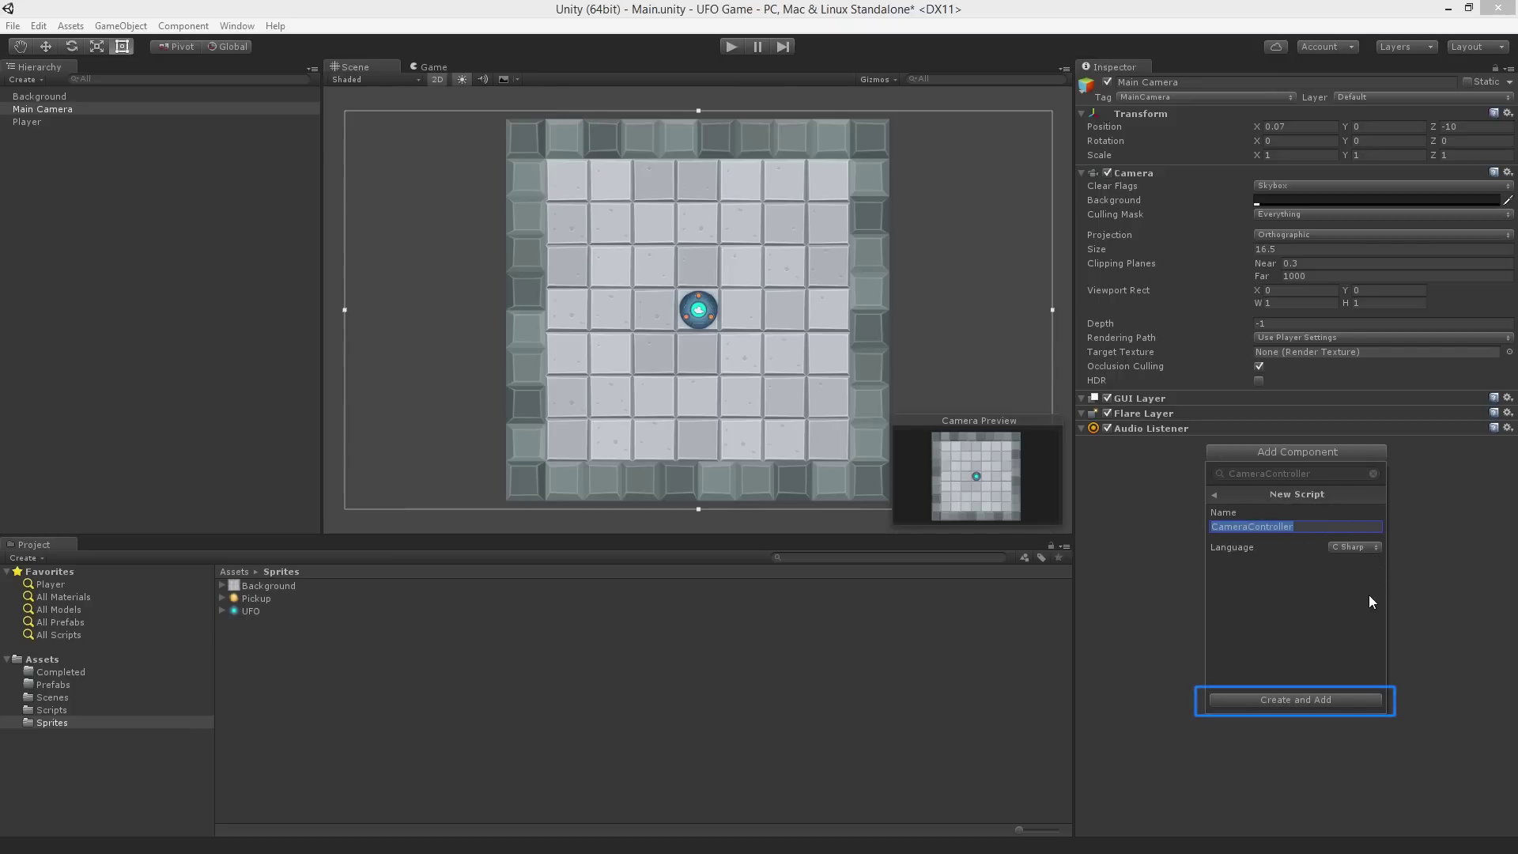
pyautogui.click(1337, 706)
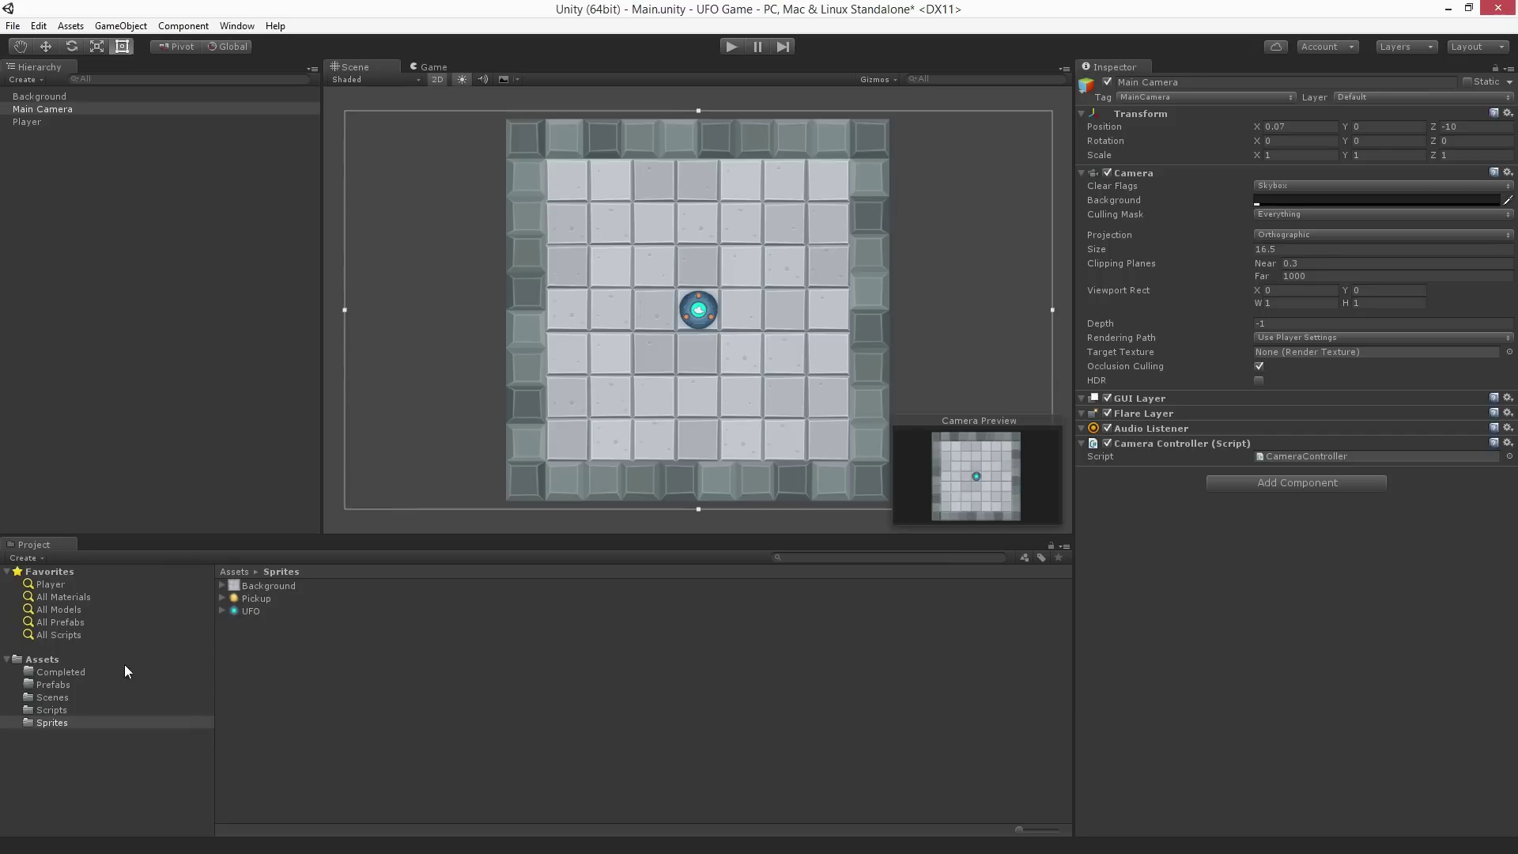
# Move CameraController into the Scripts folder and open it in MonoDevelop.
pyautogui.click(85, 660)
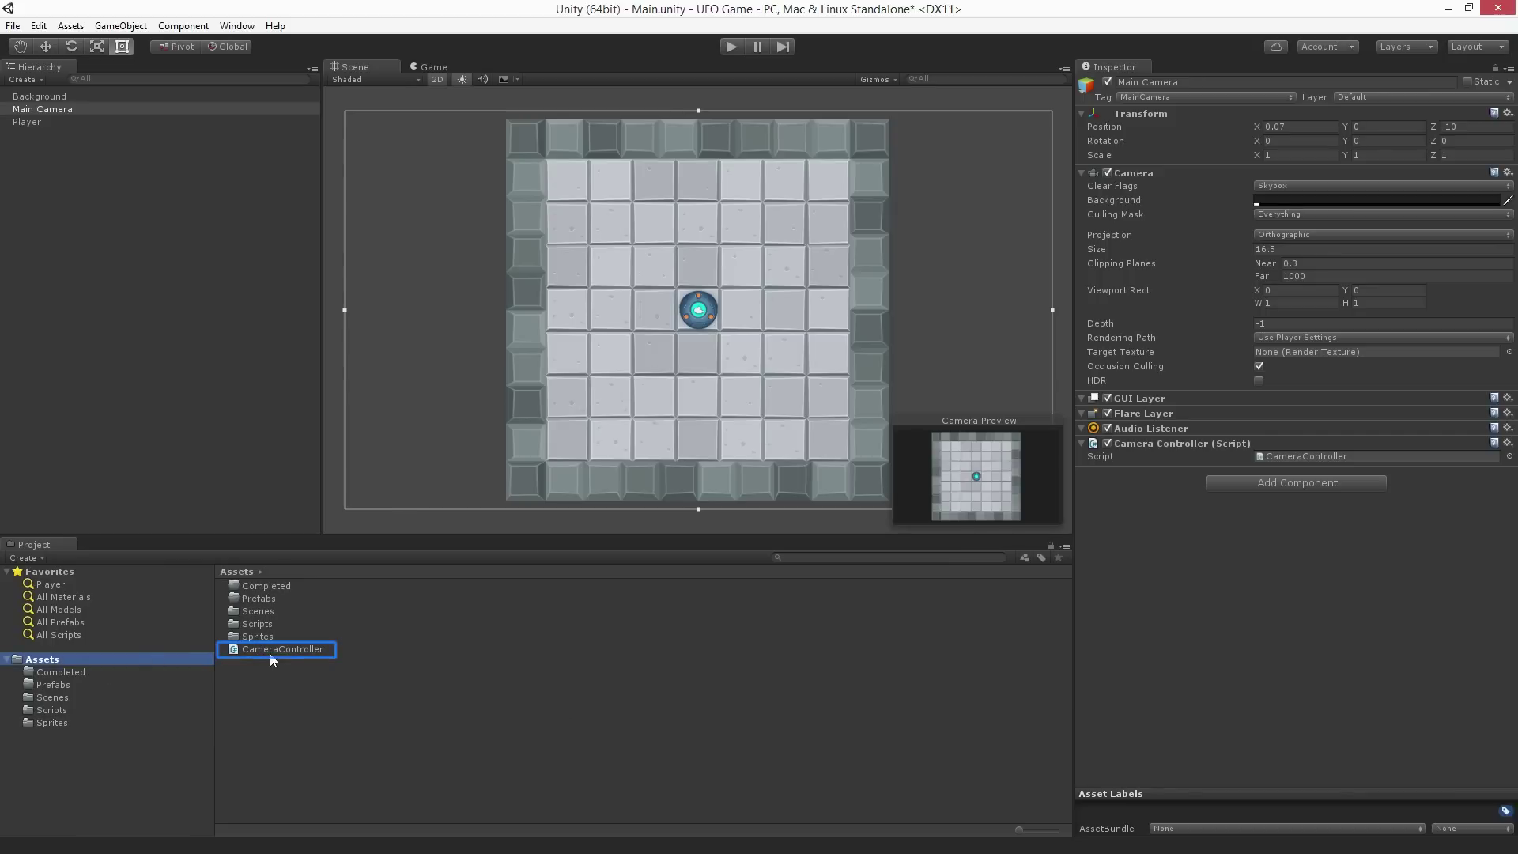
pyautogui.press('Return')
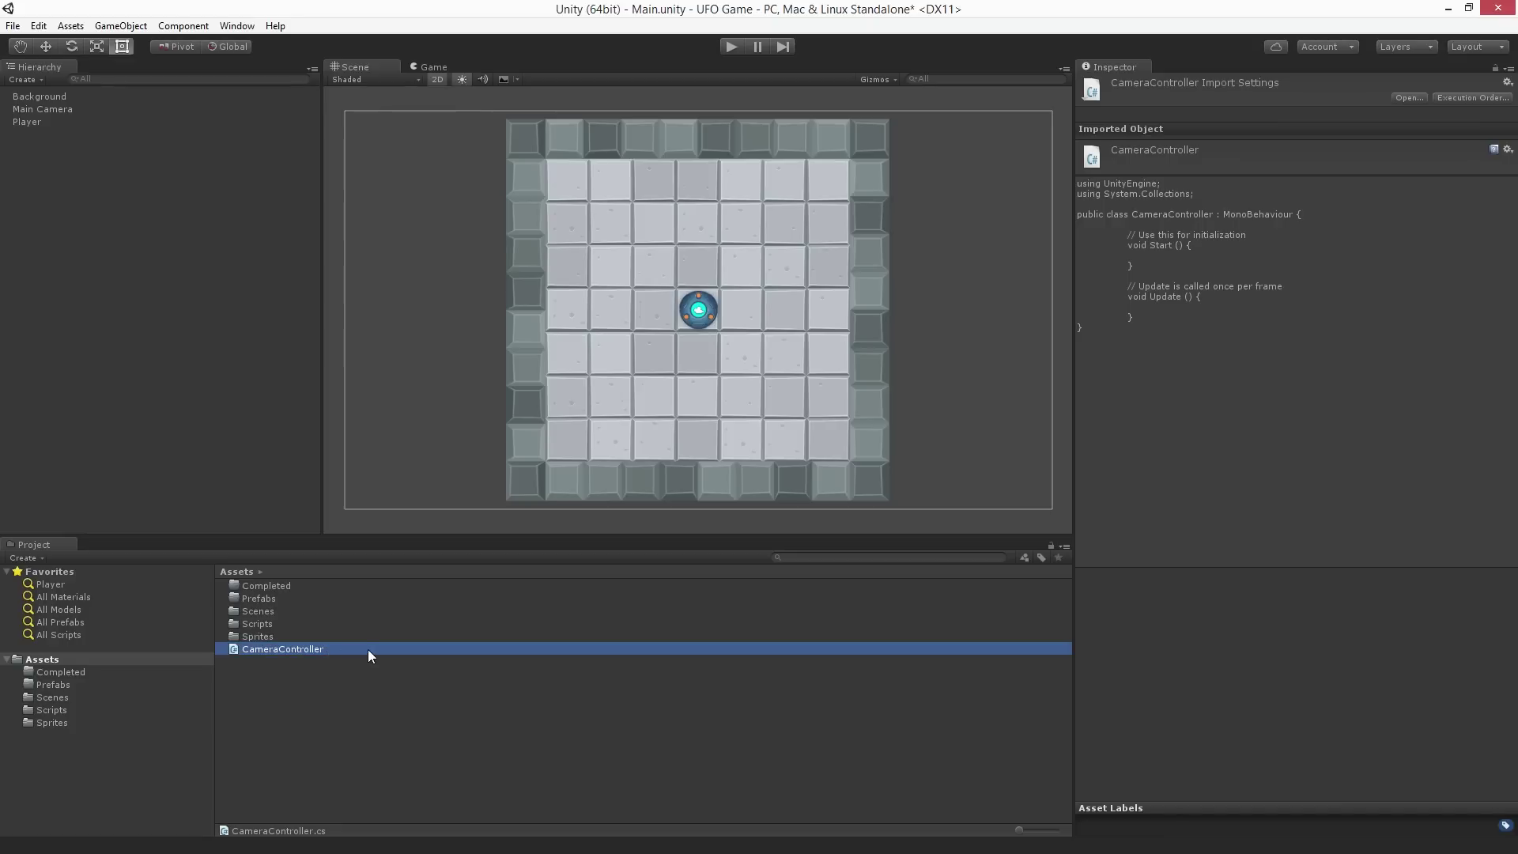
pyautogui.moveTo(368, 649); pyautogui.dragTo(328, 630)
pyautogui.doubleClick(334, 625)
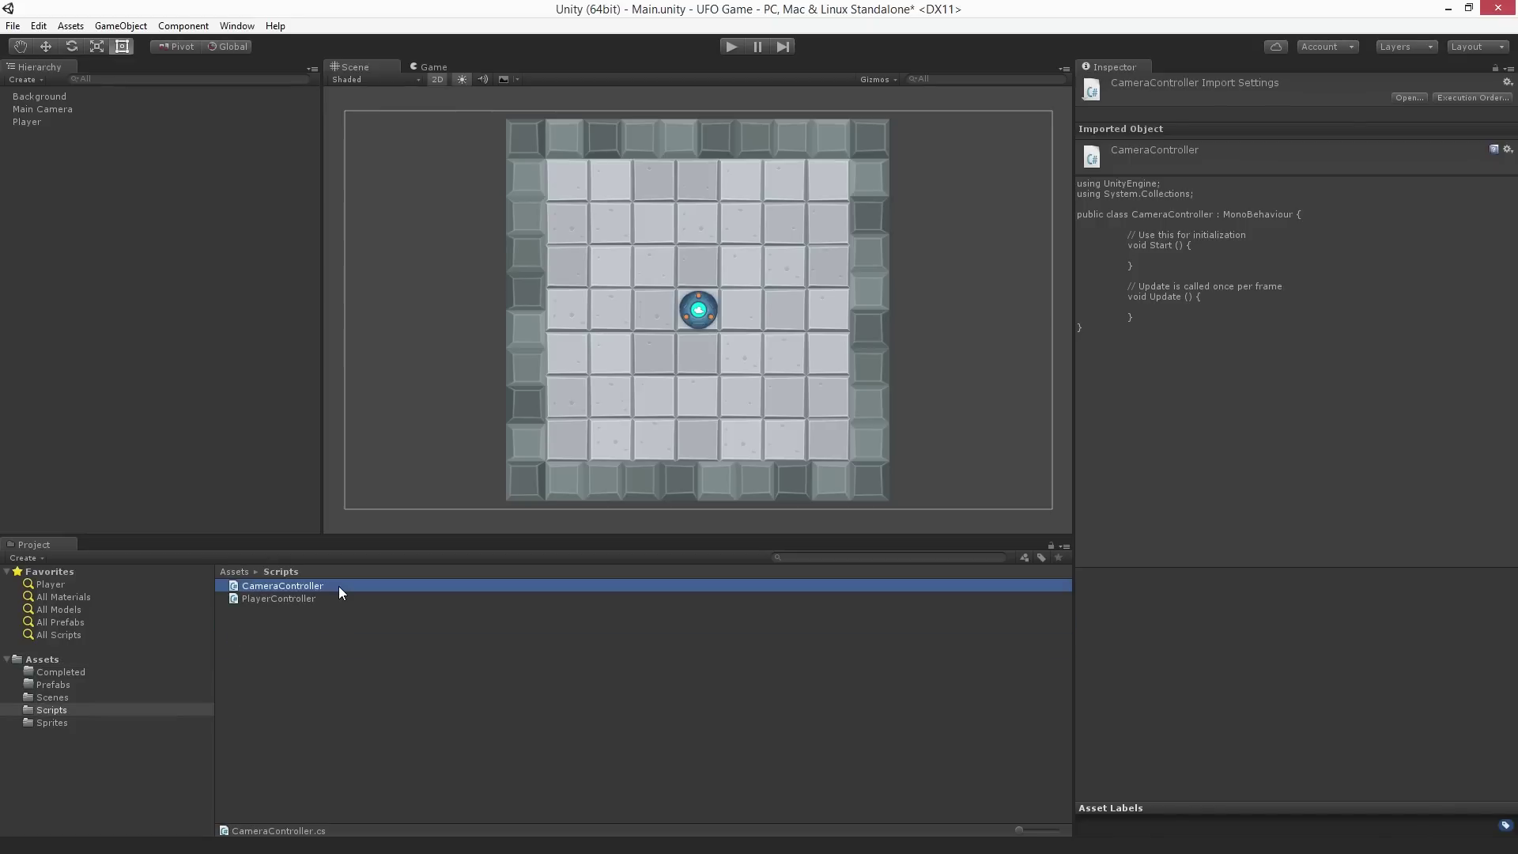
pyautogui.doubleClick(339, 586)
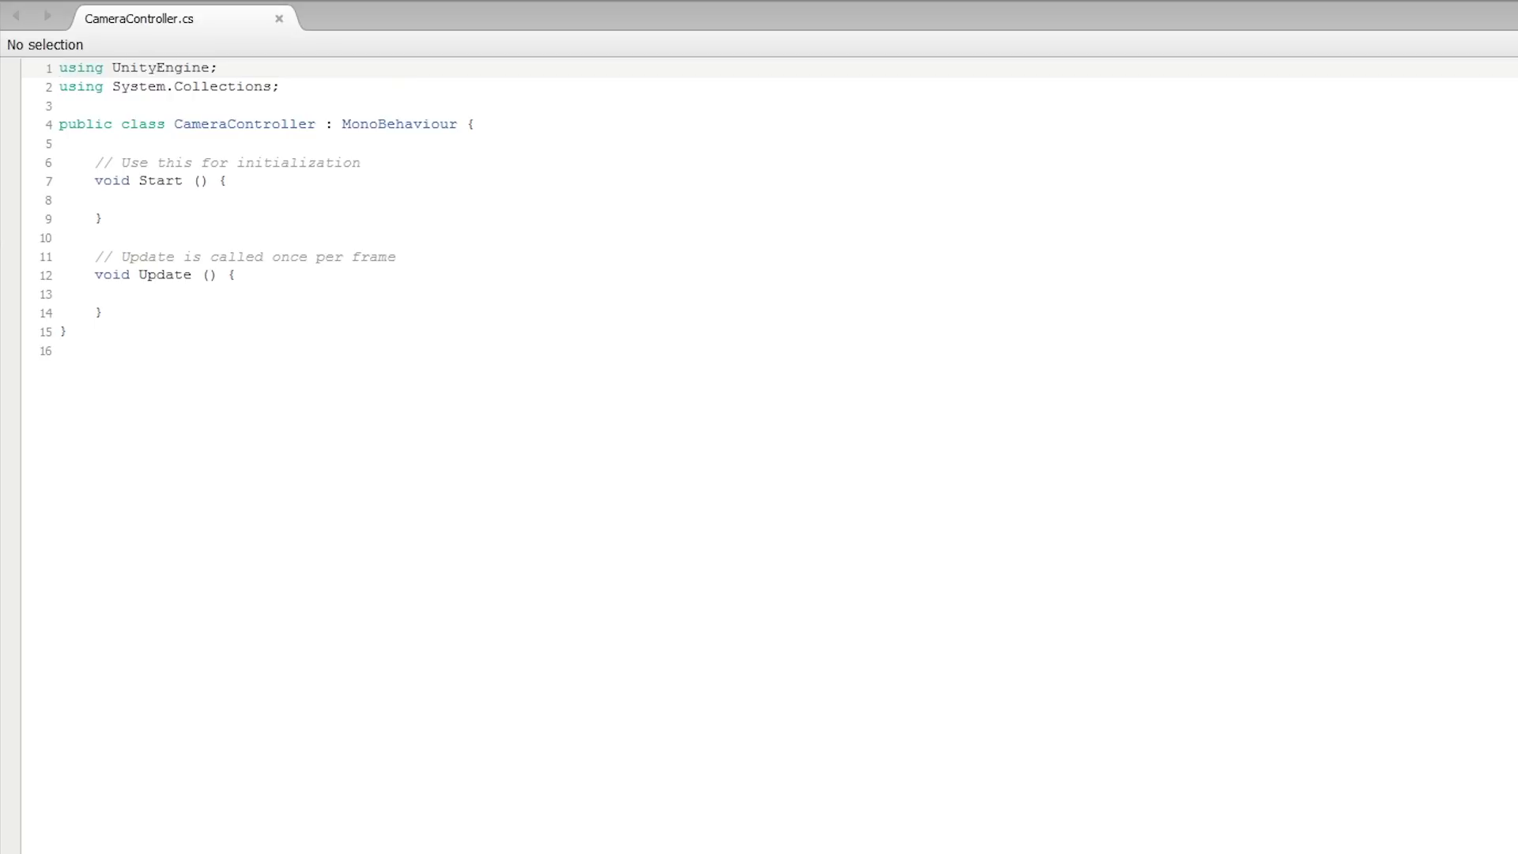
# Declare 'private Vector3 offset;' below the player field and start a line inside Start.
pyautogui.press('Down')
pyautogui.press('Down')
pyautogui.press('Down')
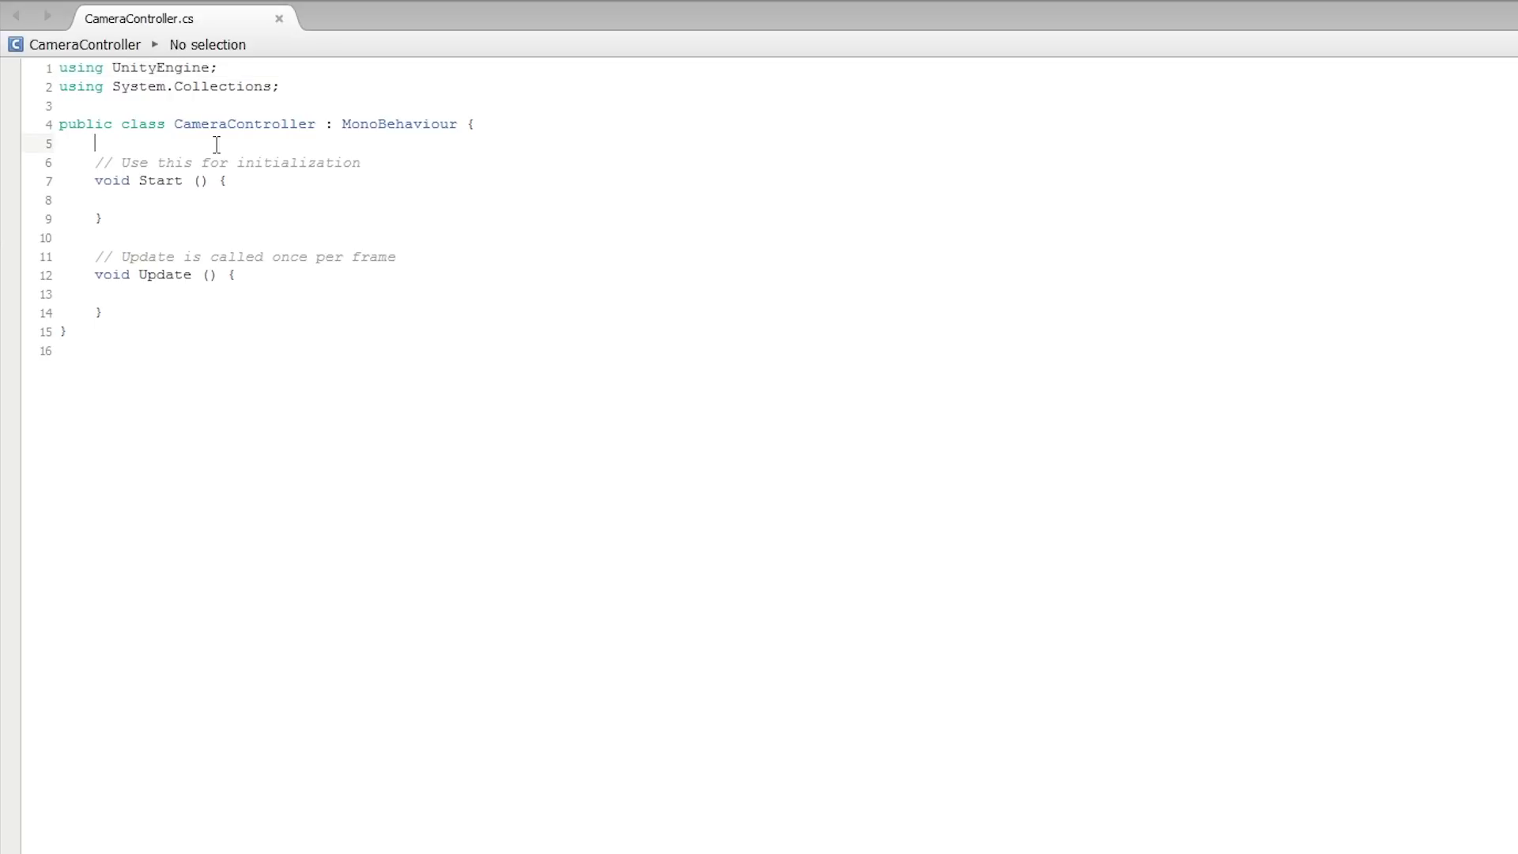
pyautogui.press('Return')
pyautogui.press('Return')
pyautogui.press('Up')
pyautogui.write('p')
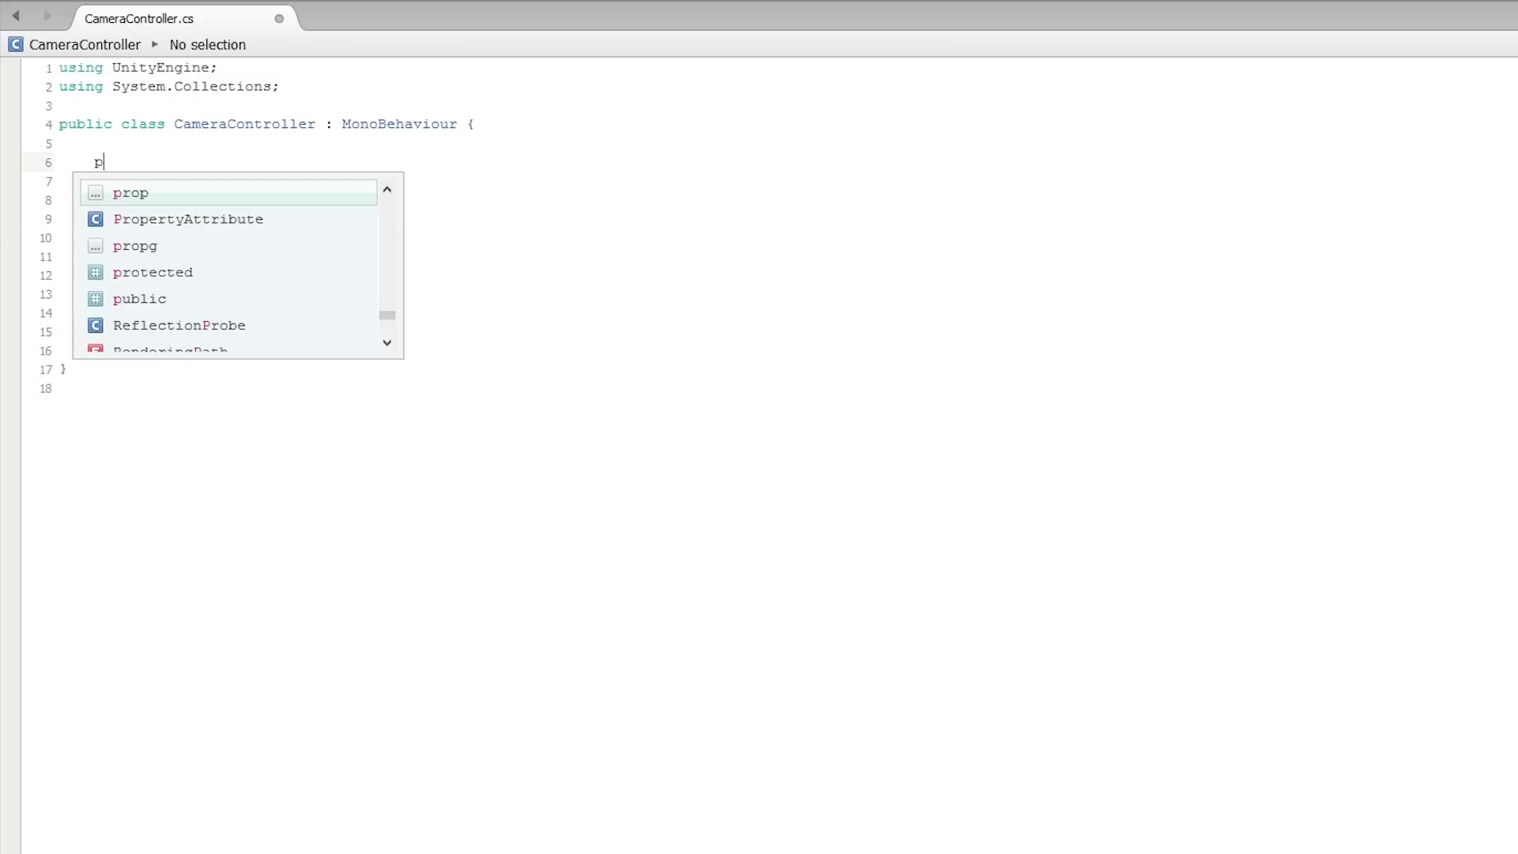
pyautogui.write('ublic ')
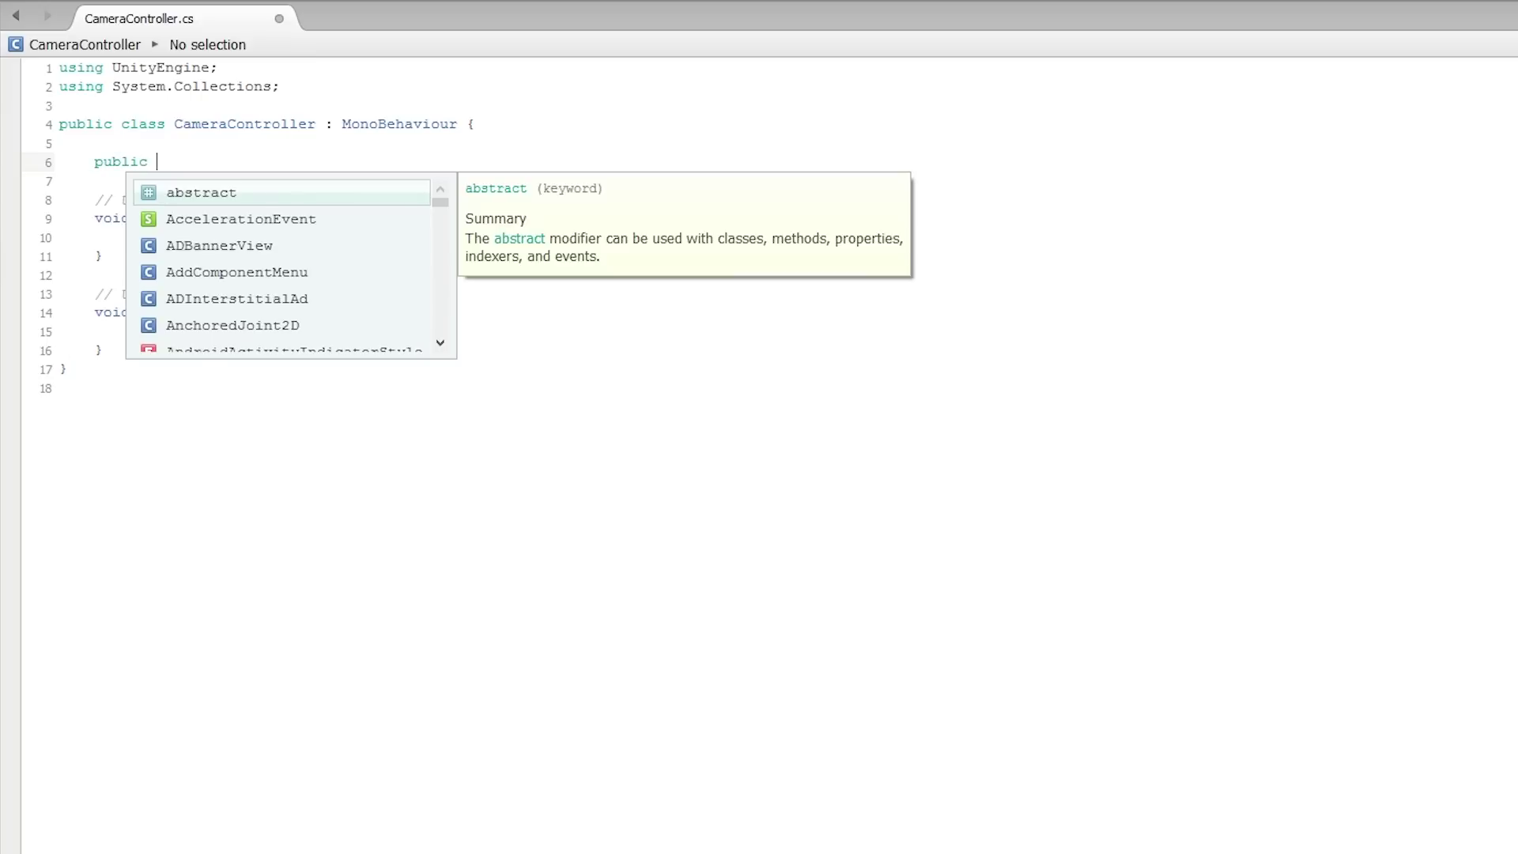
pyautogui.write('GameObject ')
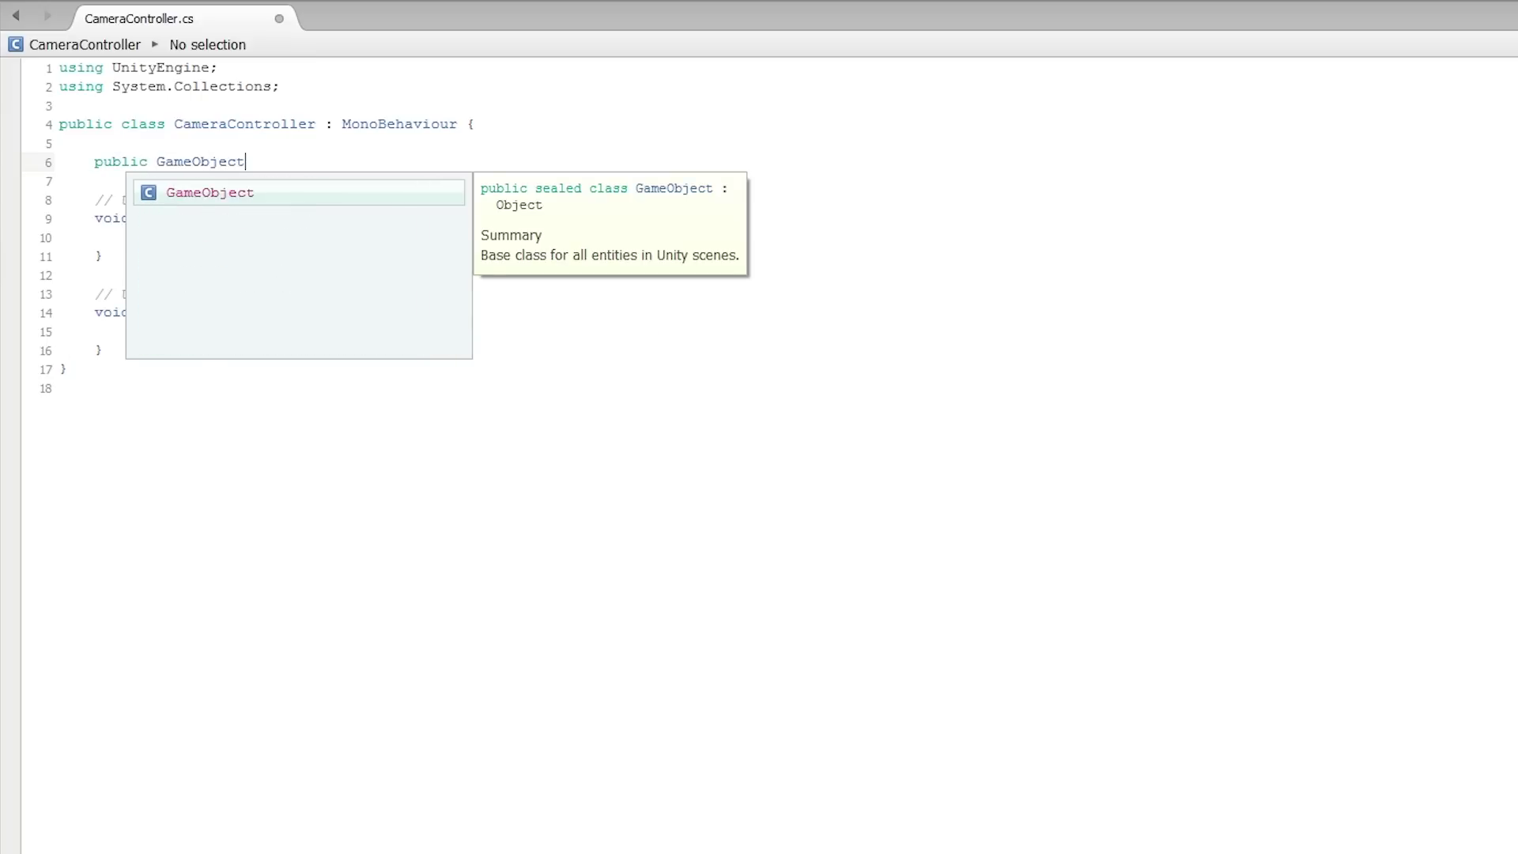
pyautogui.write('player;')
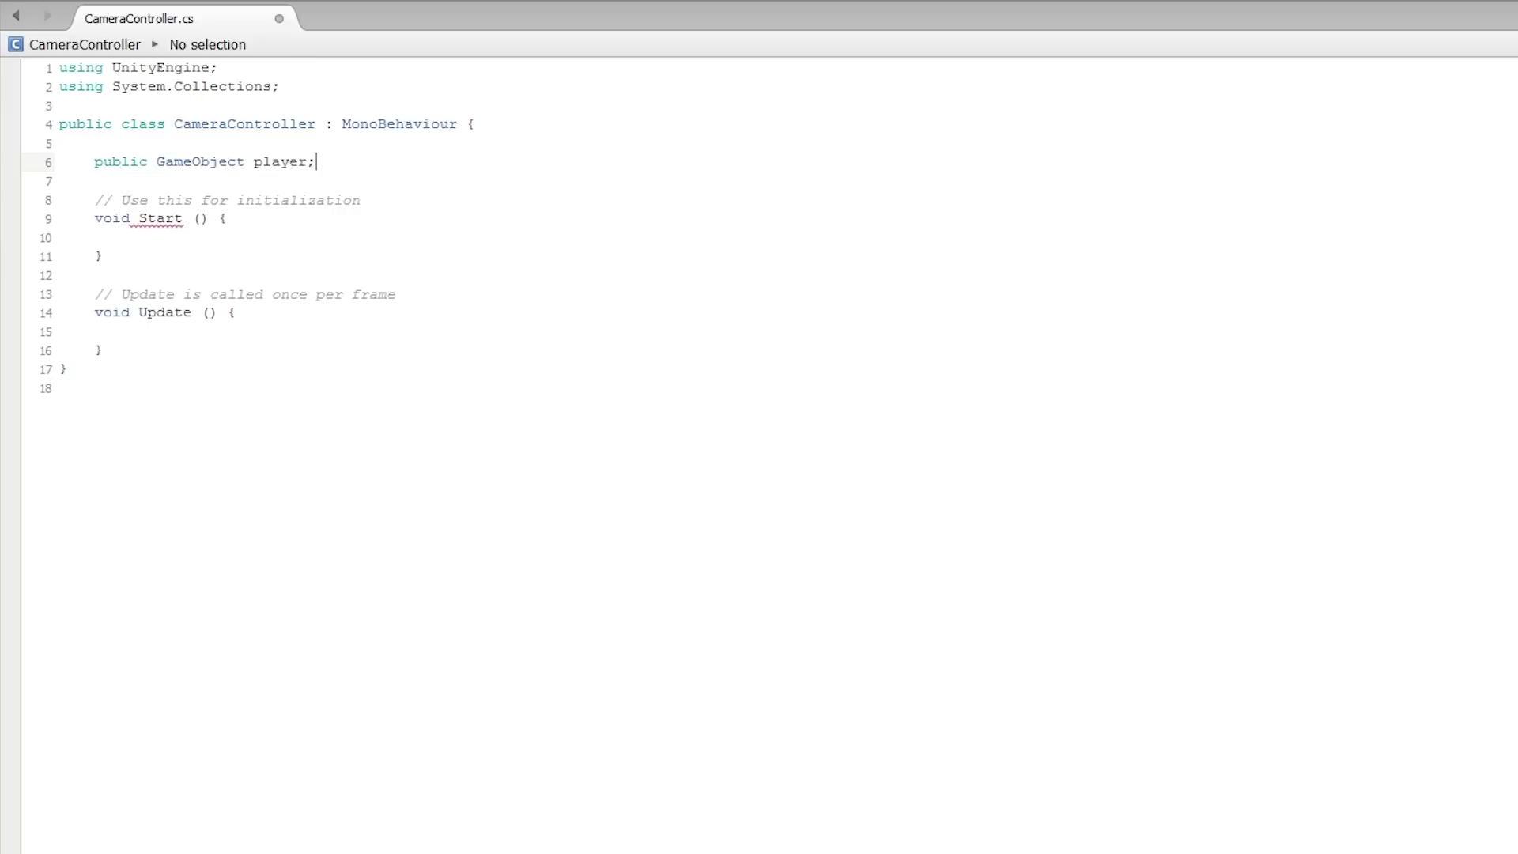
pyautogui.press('Return')
pyautogui.press('Return')
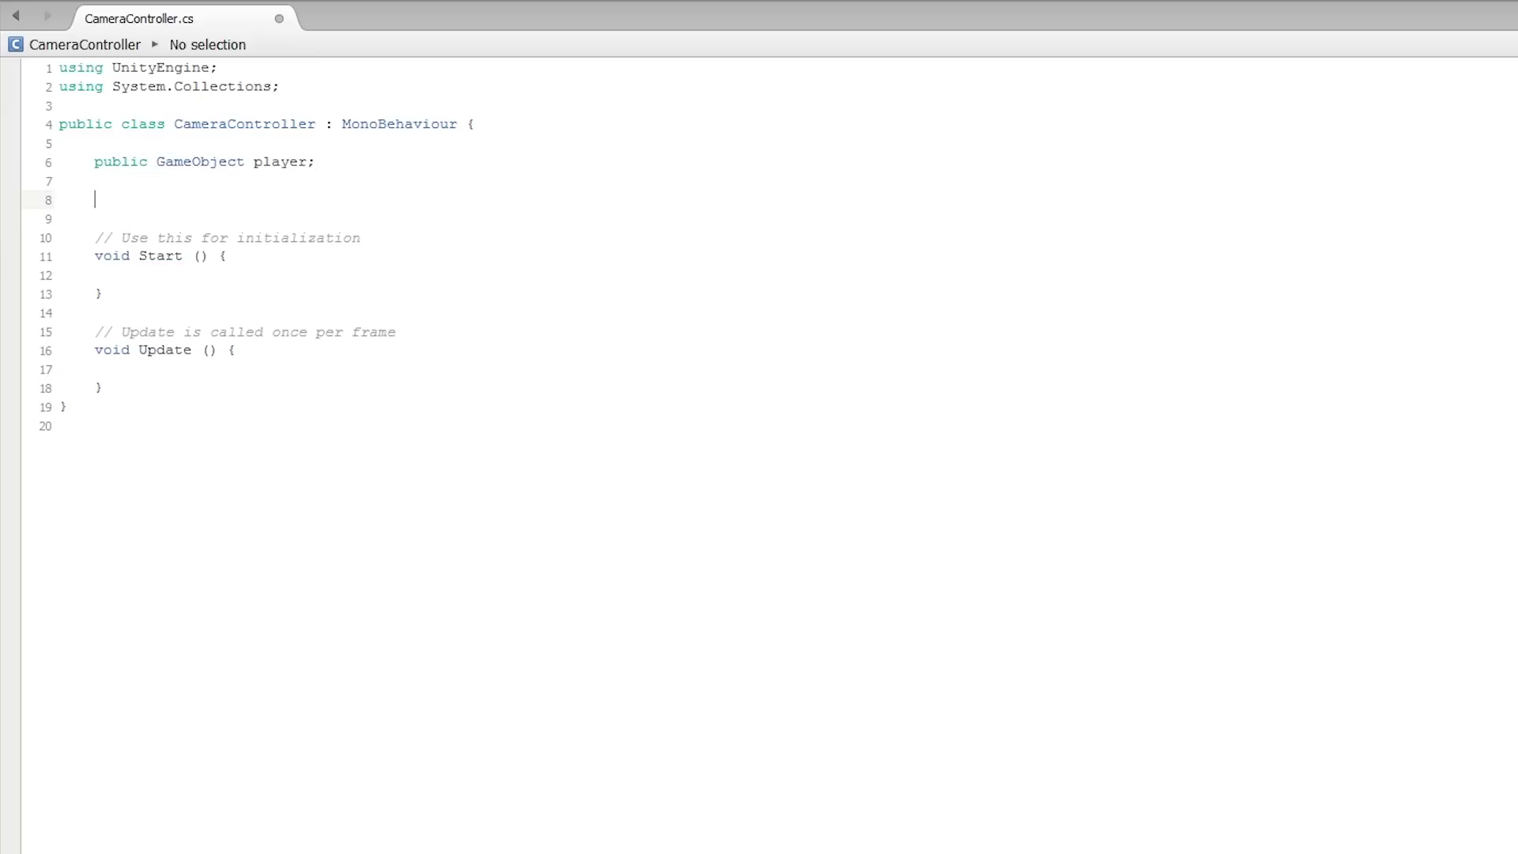
pyautogui.press('Return')
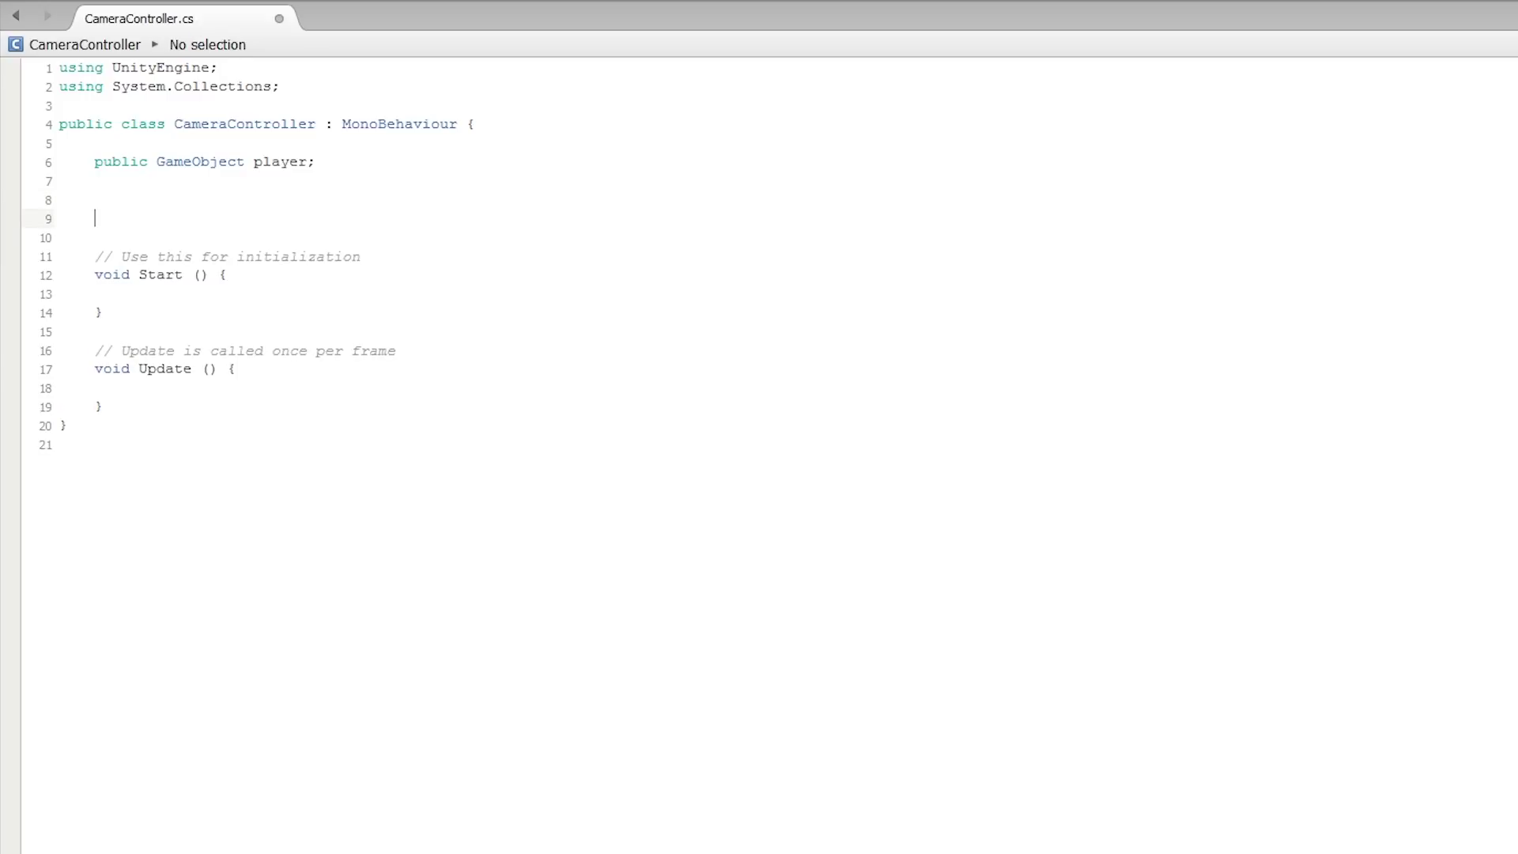
pyautogui.write('private ')
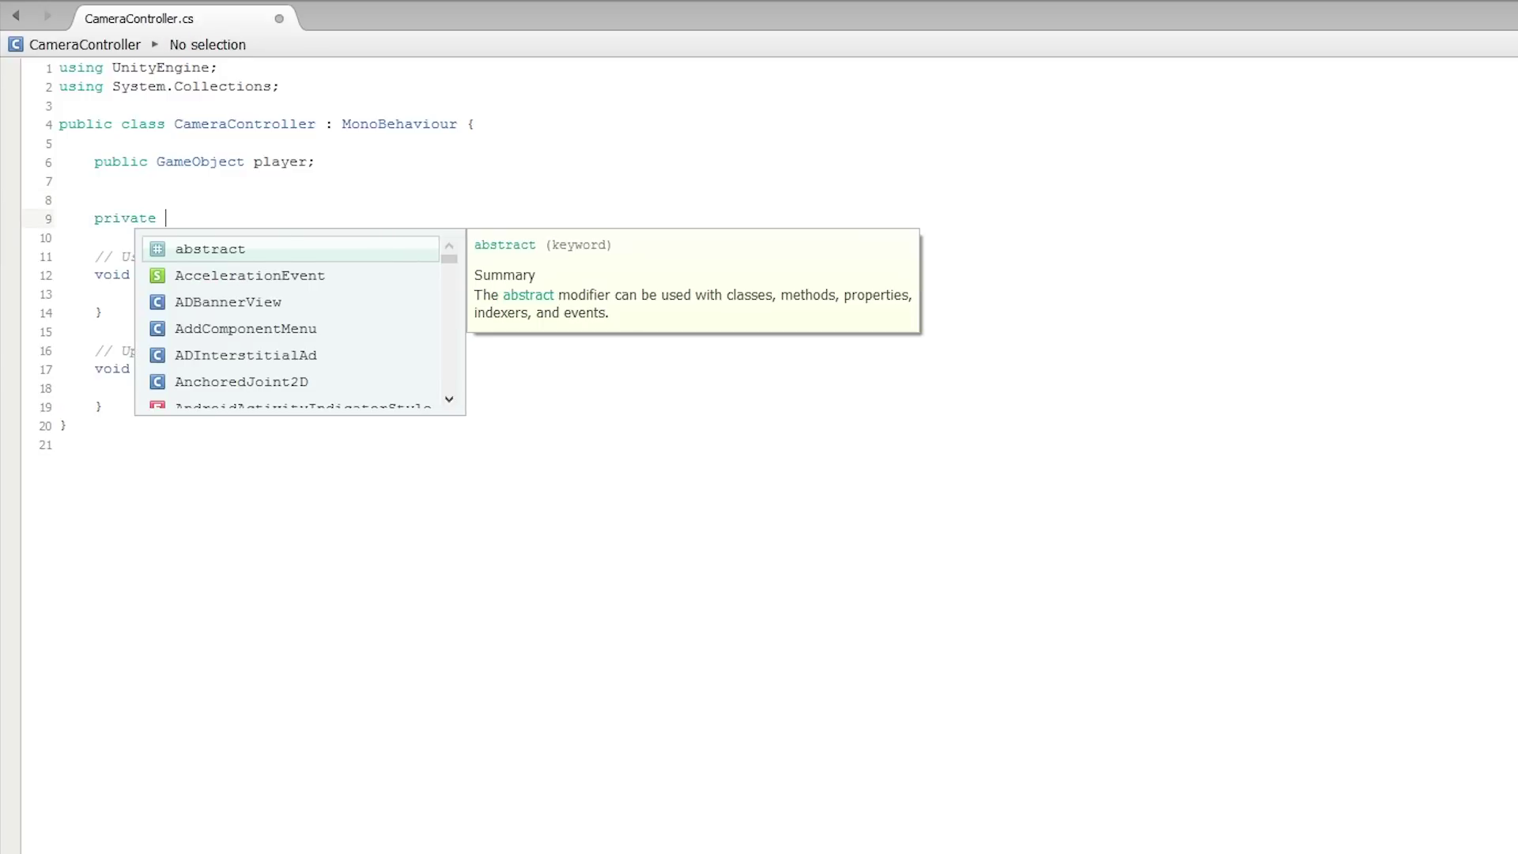
pyautogui.write('Vector3 ')
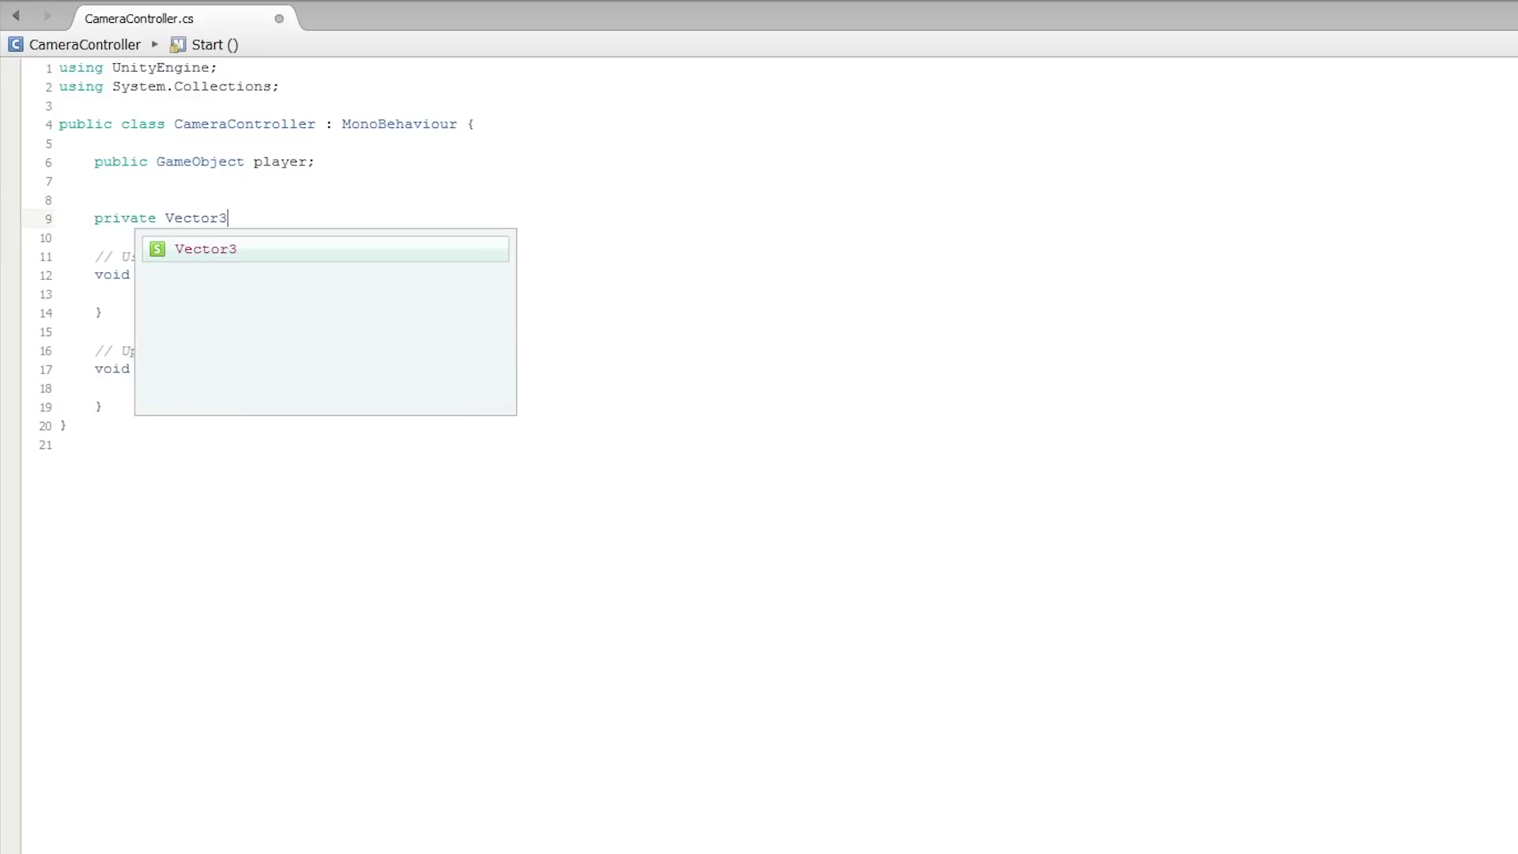
pyautogui.write('o')
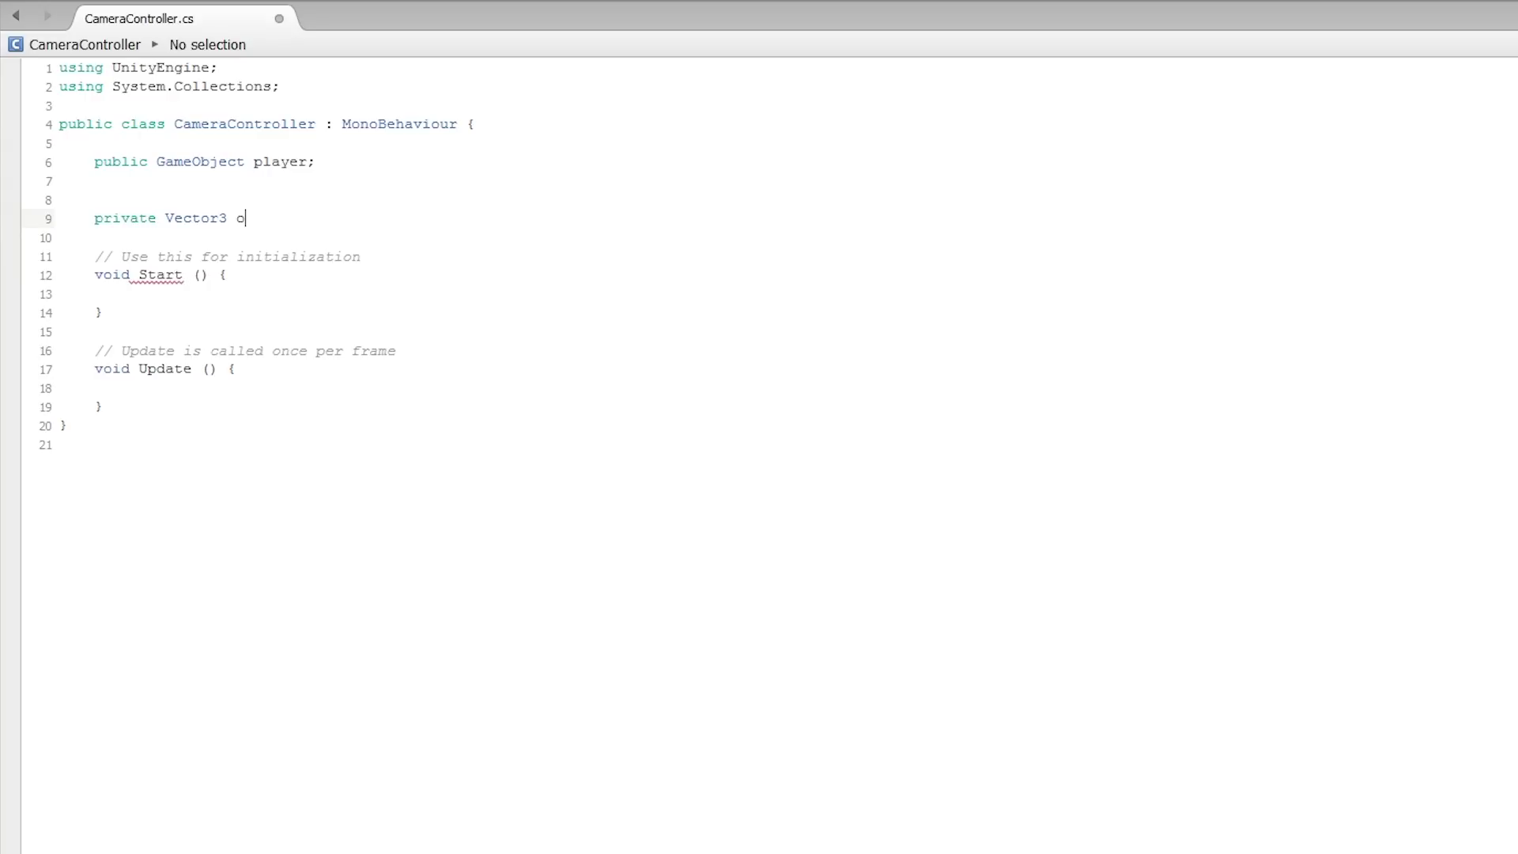
pyautogui.write('ffset;')
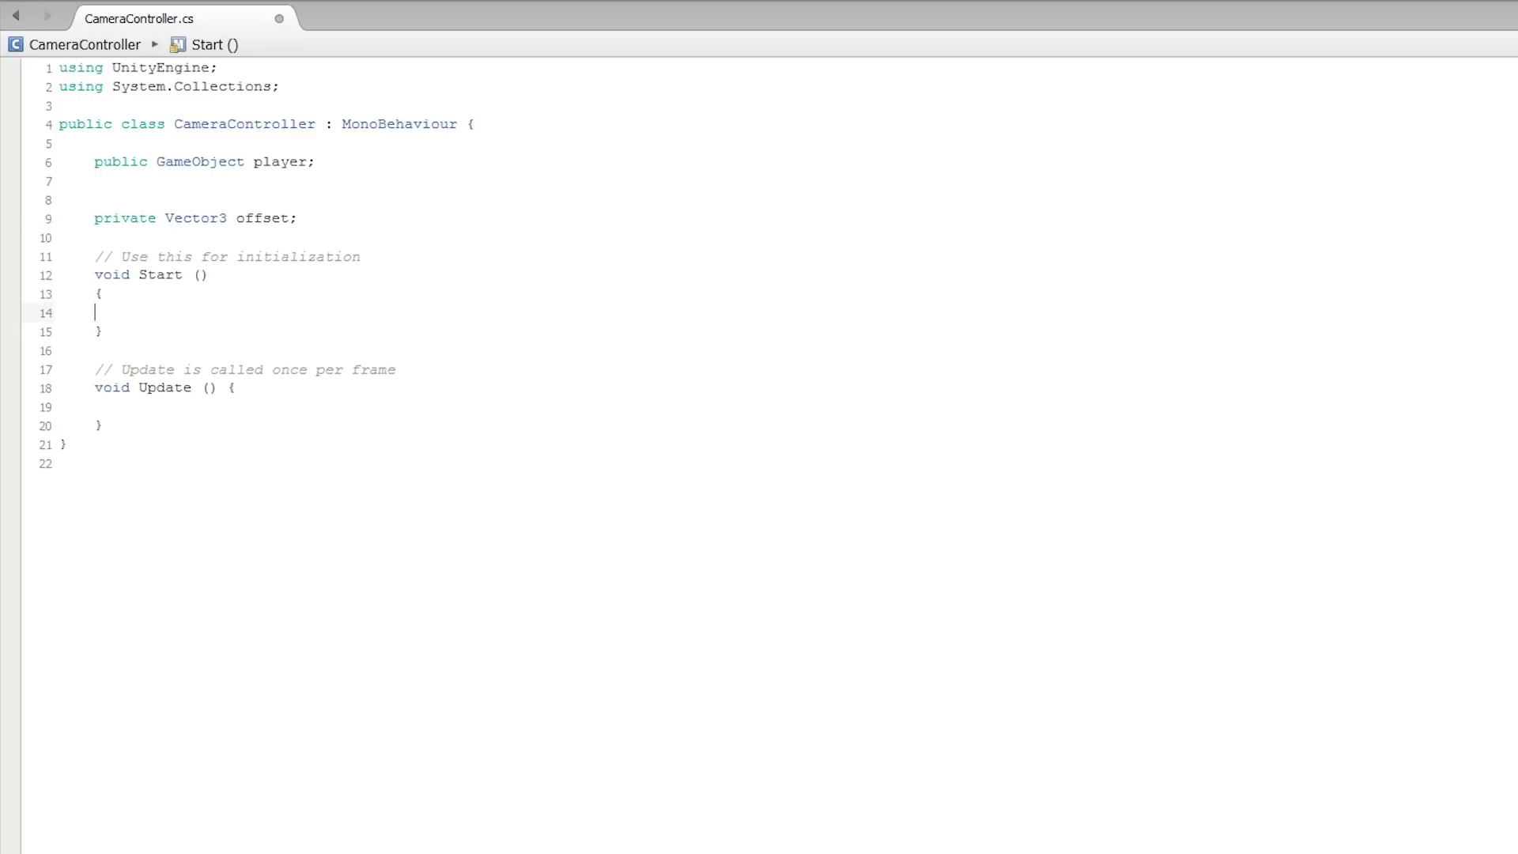
pyautogui.press('Tab')
pyautogui.write('offset ')
pyautogui.write('= transform.')
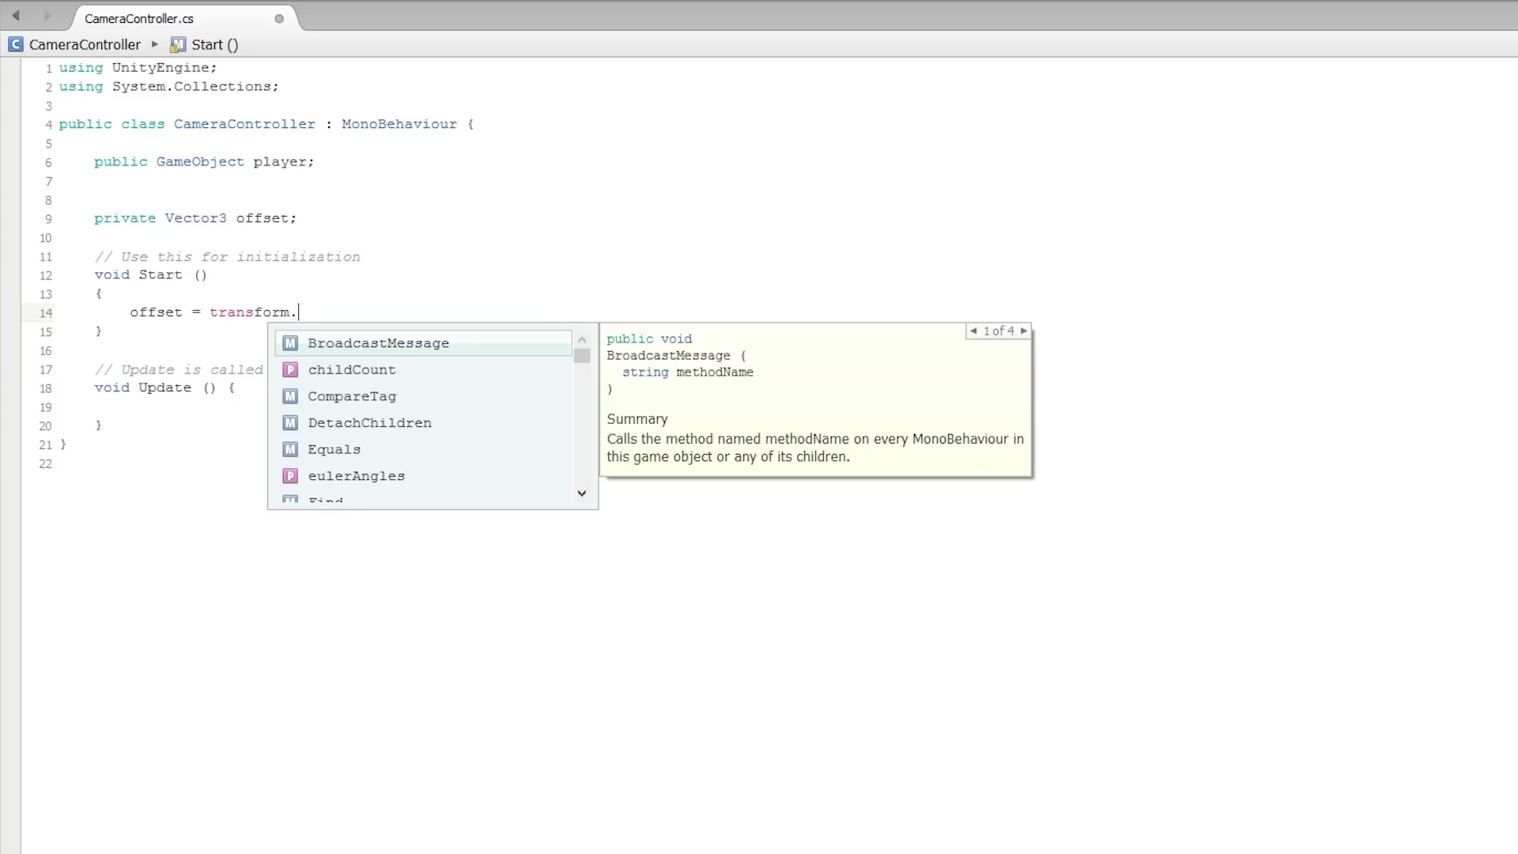
pyautogui.write('position')
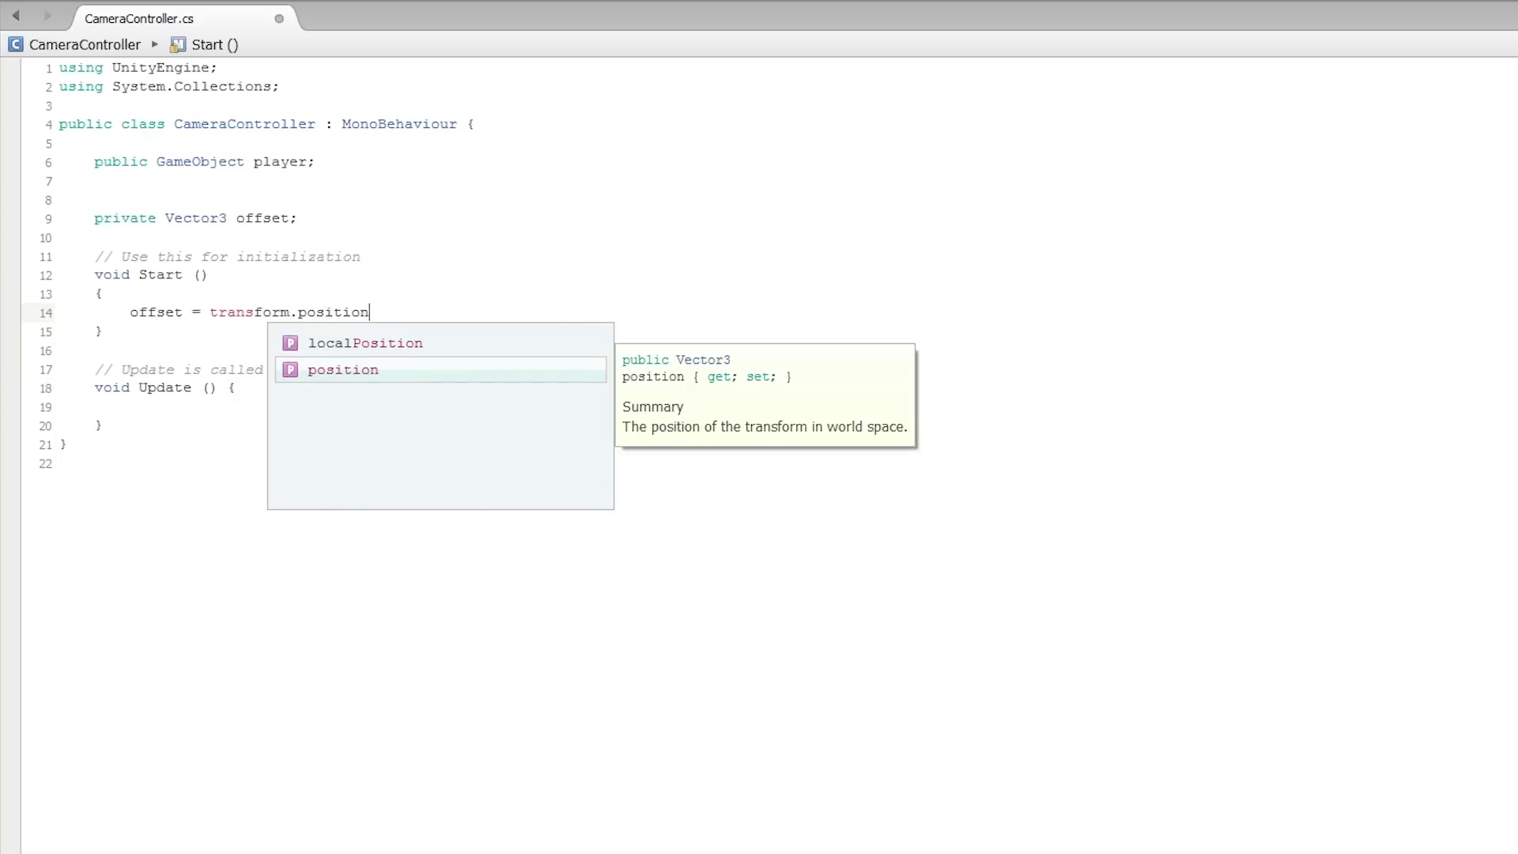
pyautogui.write(' - player.tr')
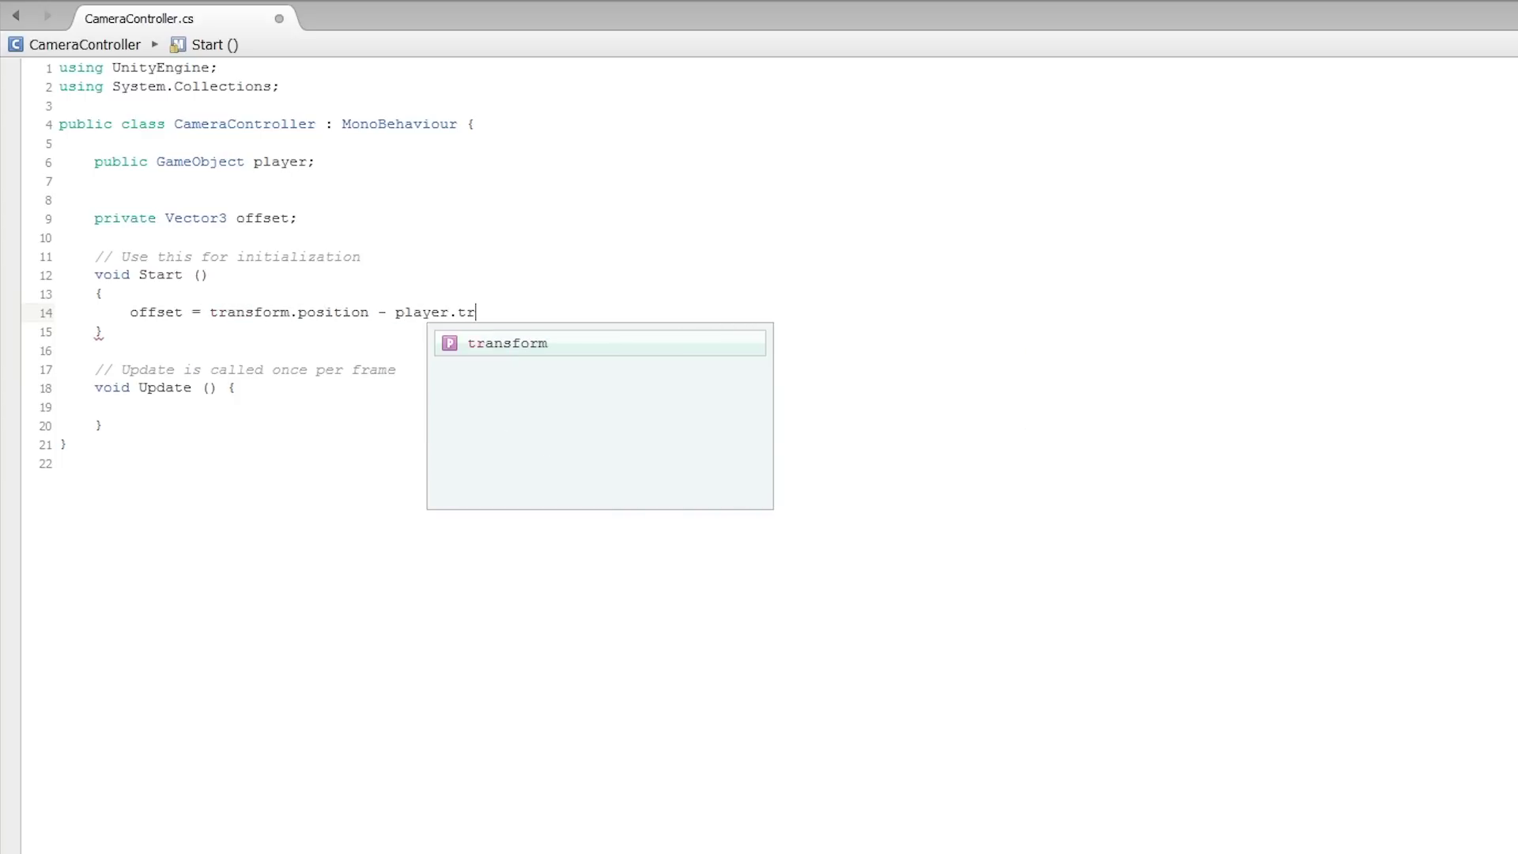
pyautogui.write('ansform.position')
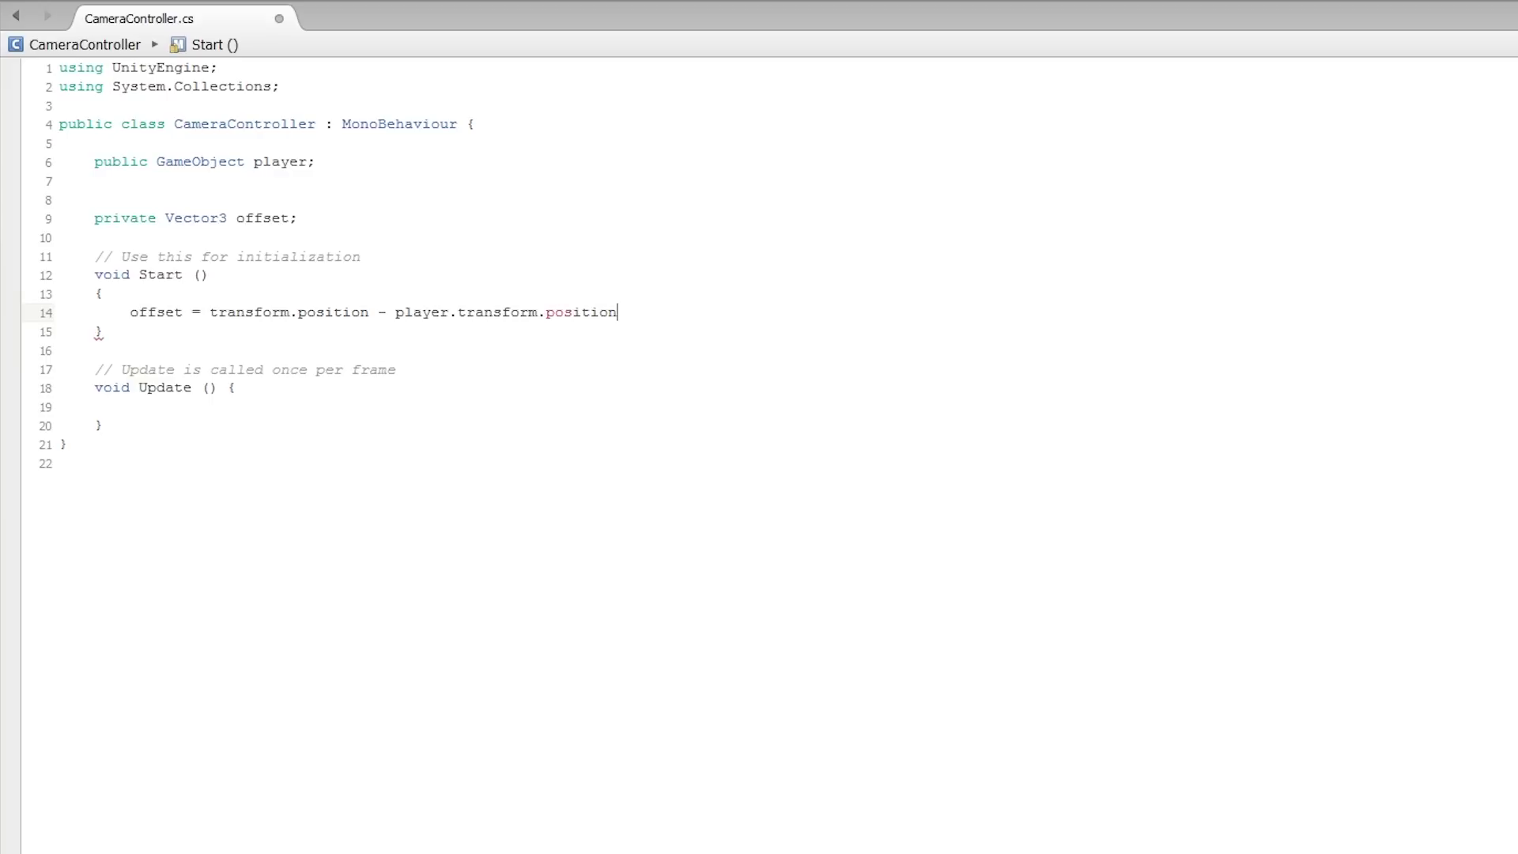
pyautogui.write(';')
# Write 'offset = transform.position - player.transform.position;' in Start.
pyautogui.click(229, 388)
# Write 'transform.position = player.transform.position + offset;' inside Update.
pyautogui.press('Return')
pyautogui.press('Down')
pyautogui.write('tra')
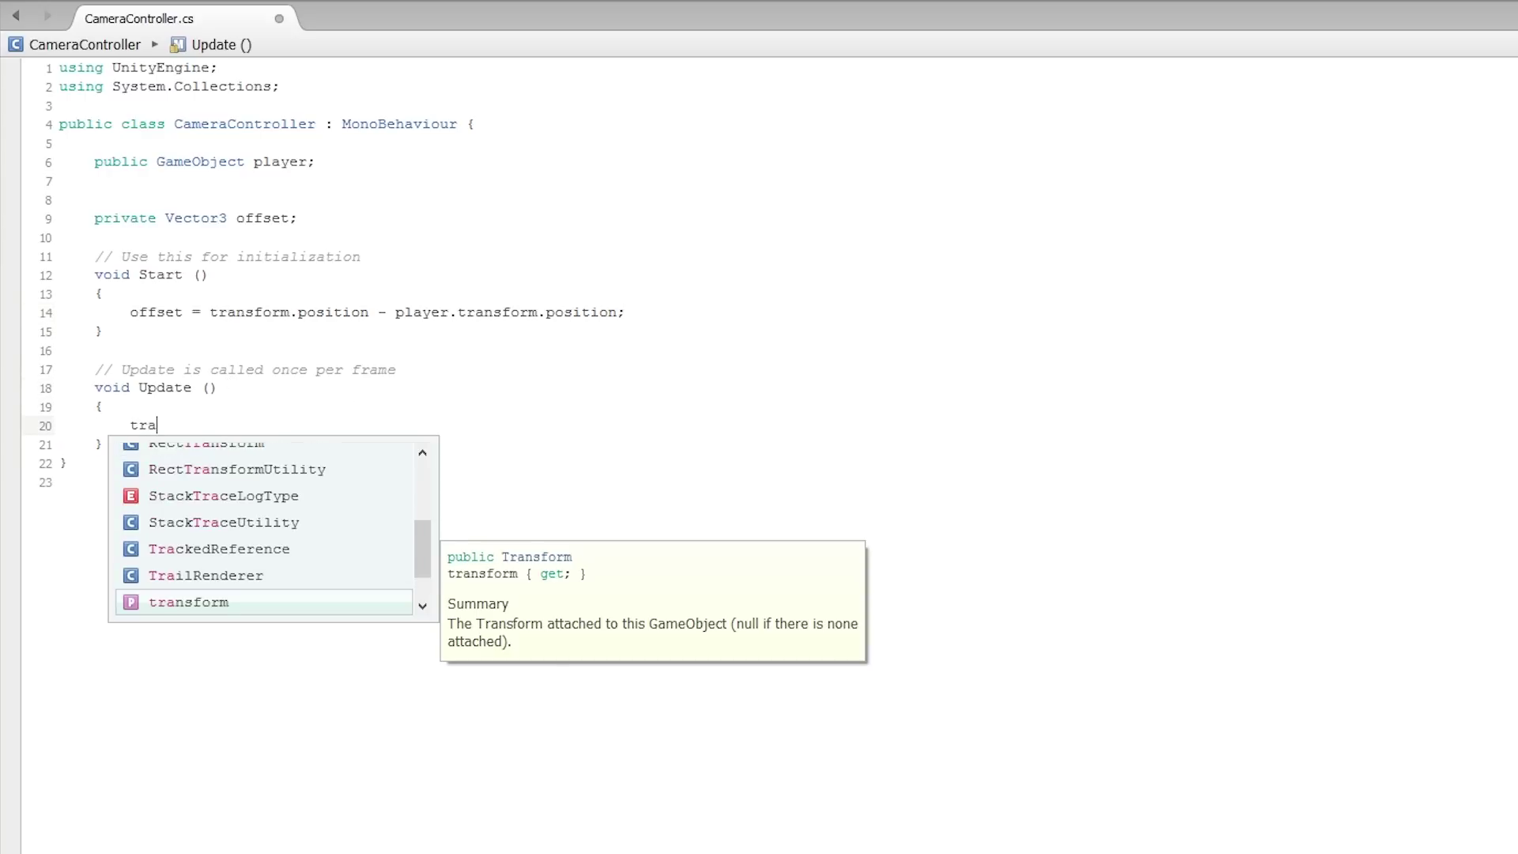
pyautogui.write('nsform.posi')
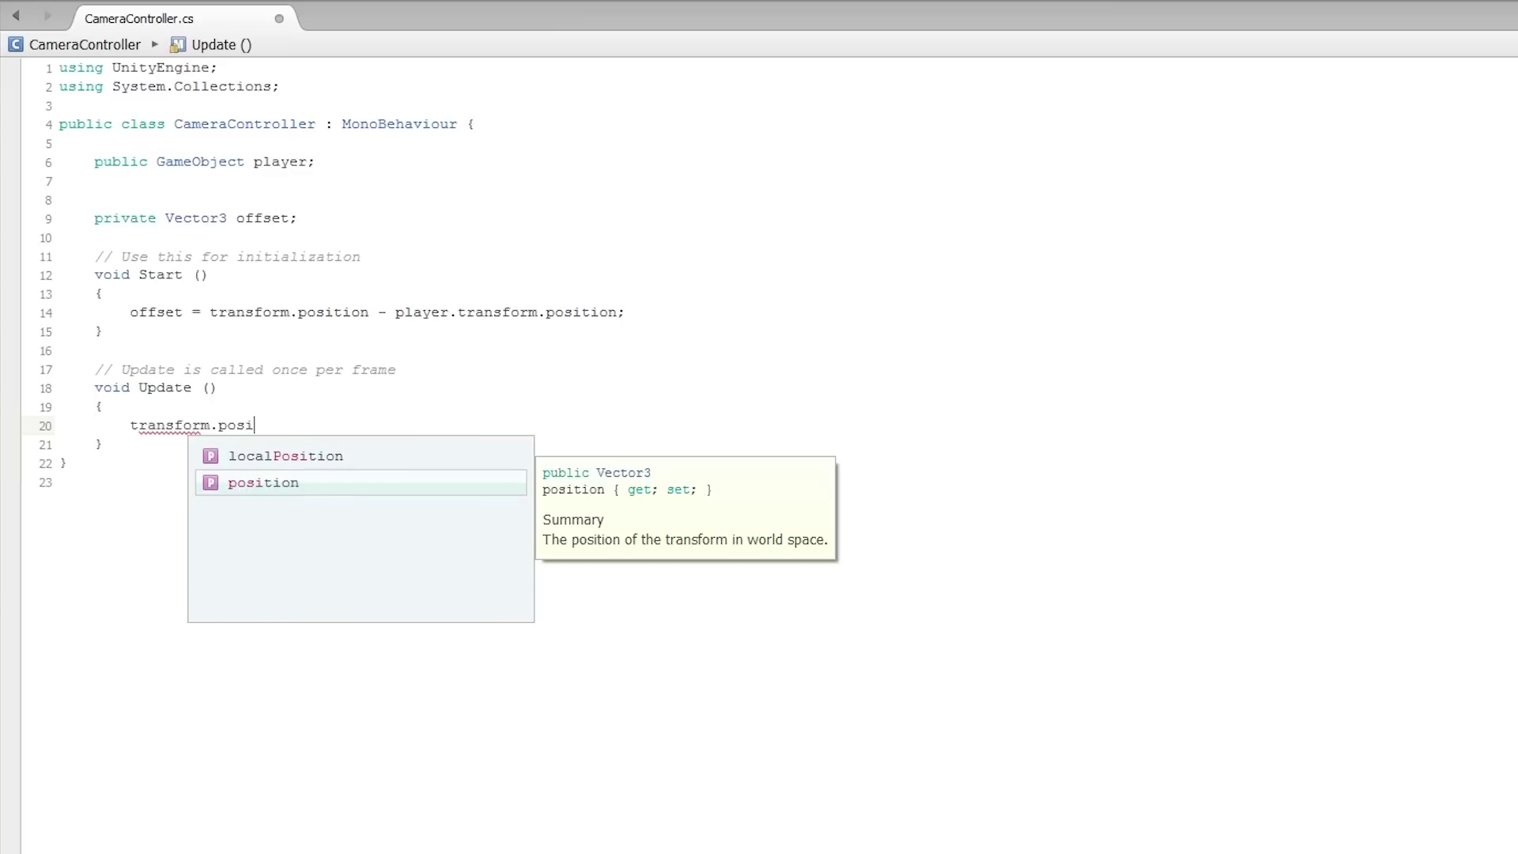
pyautogui.write('tion = player.tra')
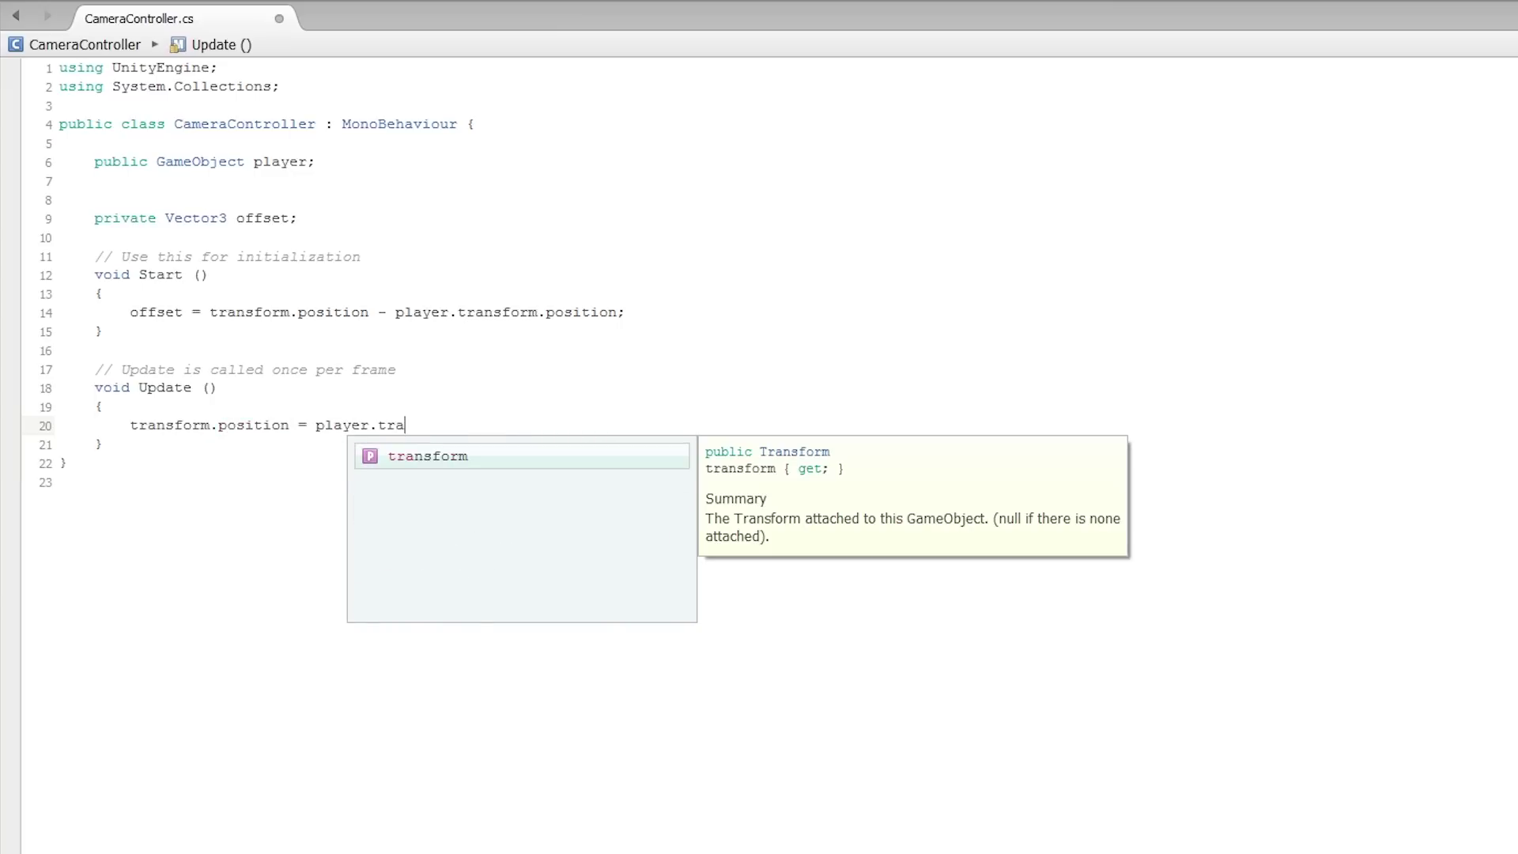
pyautogui.write('nsform.posi')
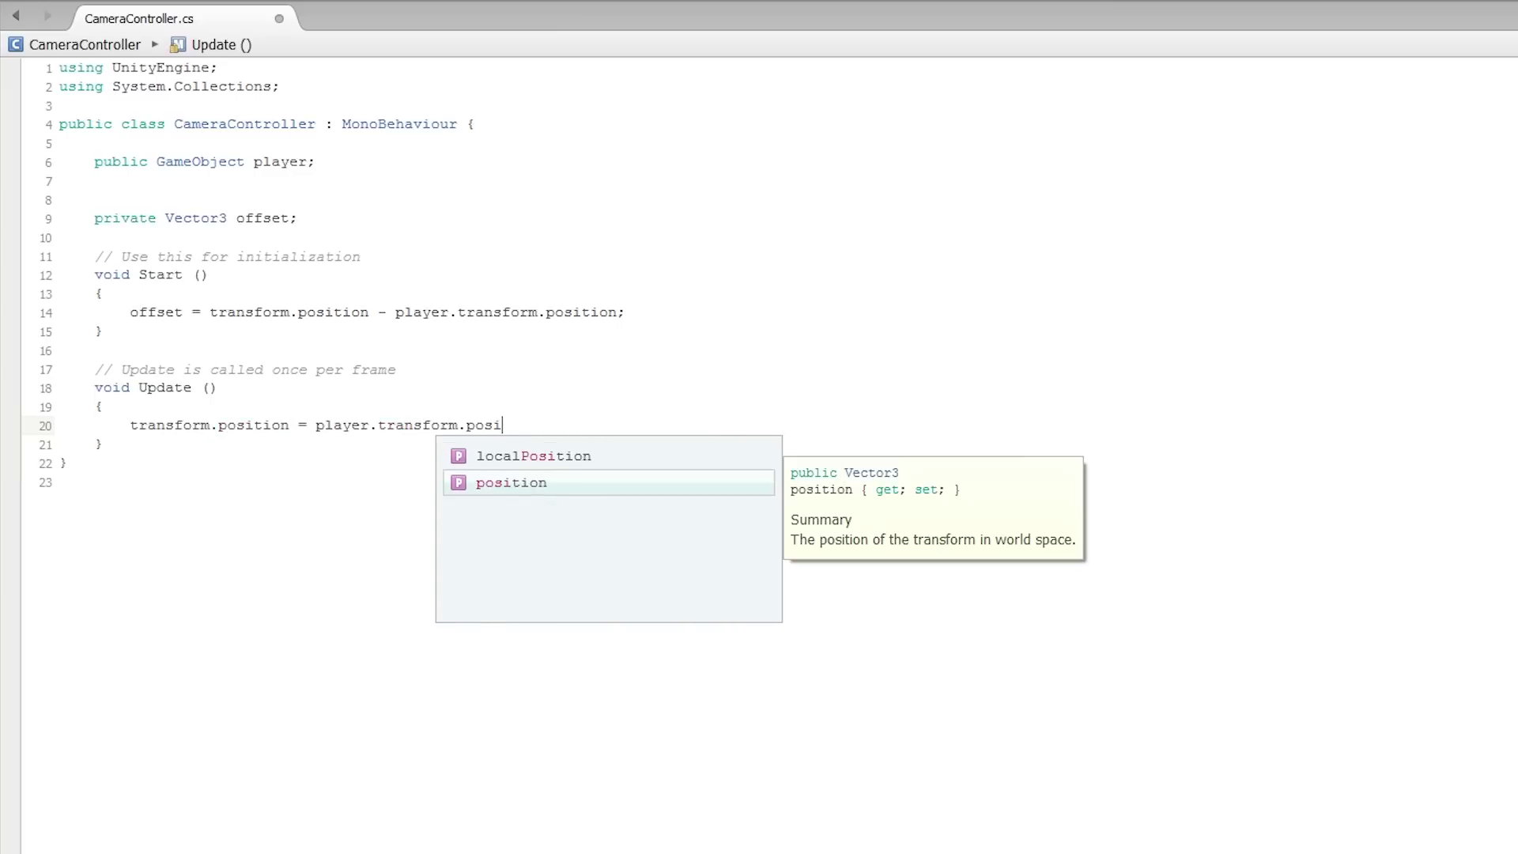
pyautogui.write('tion ')
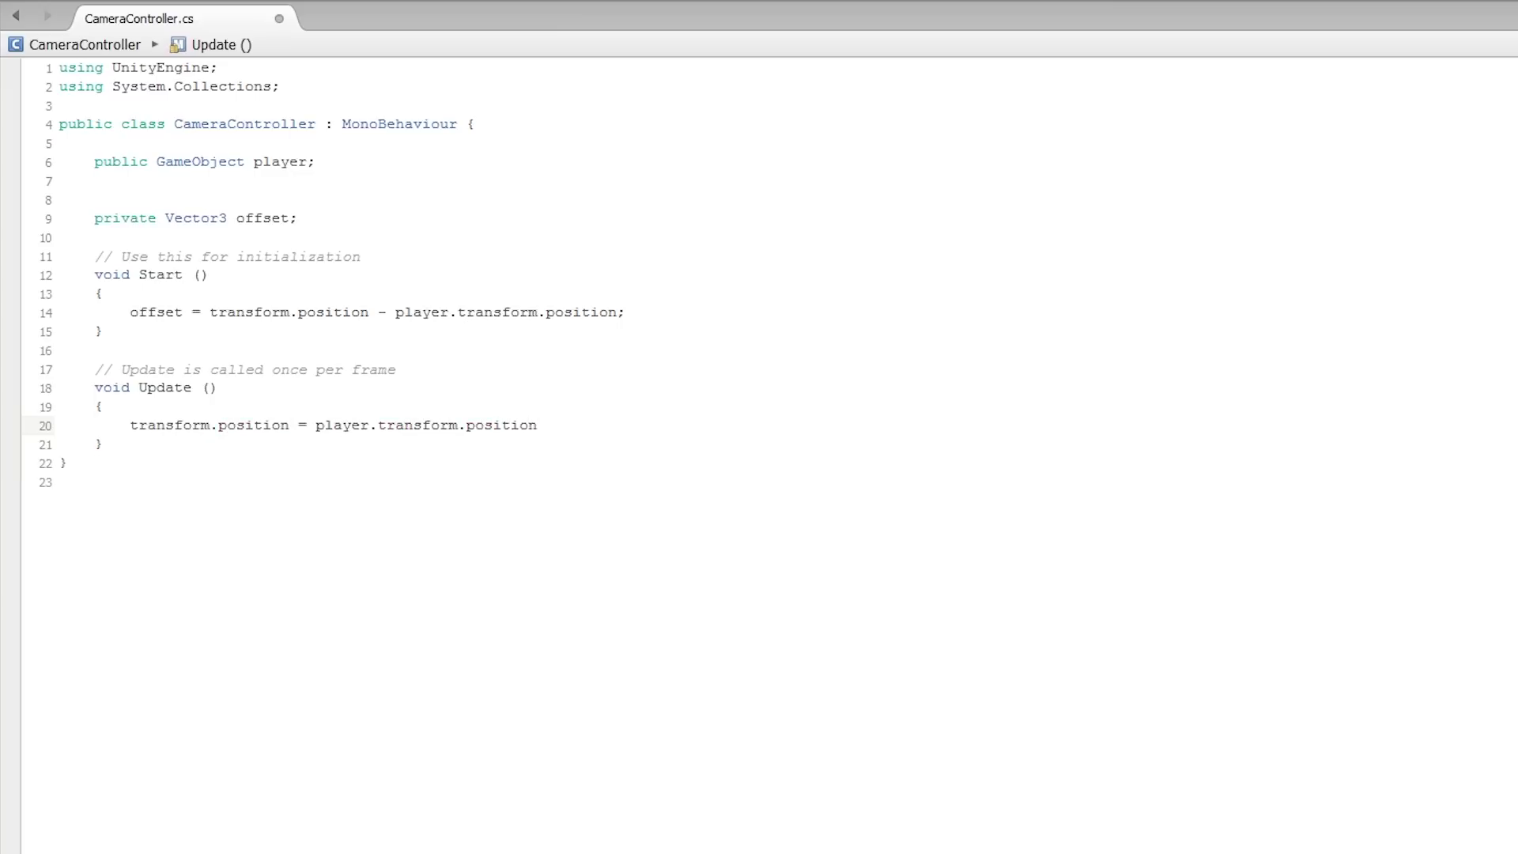
pyautogui.write('+ offs')
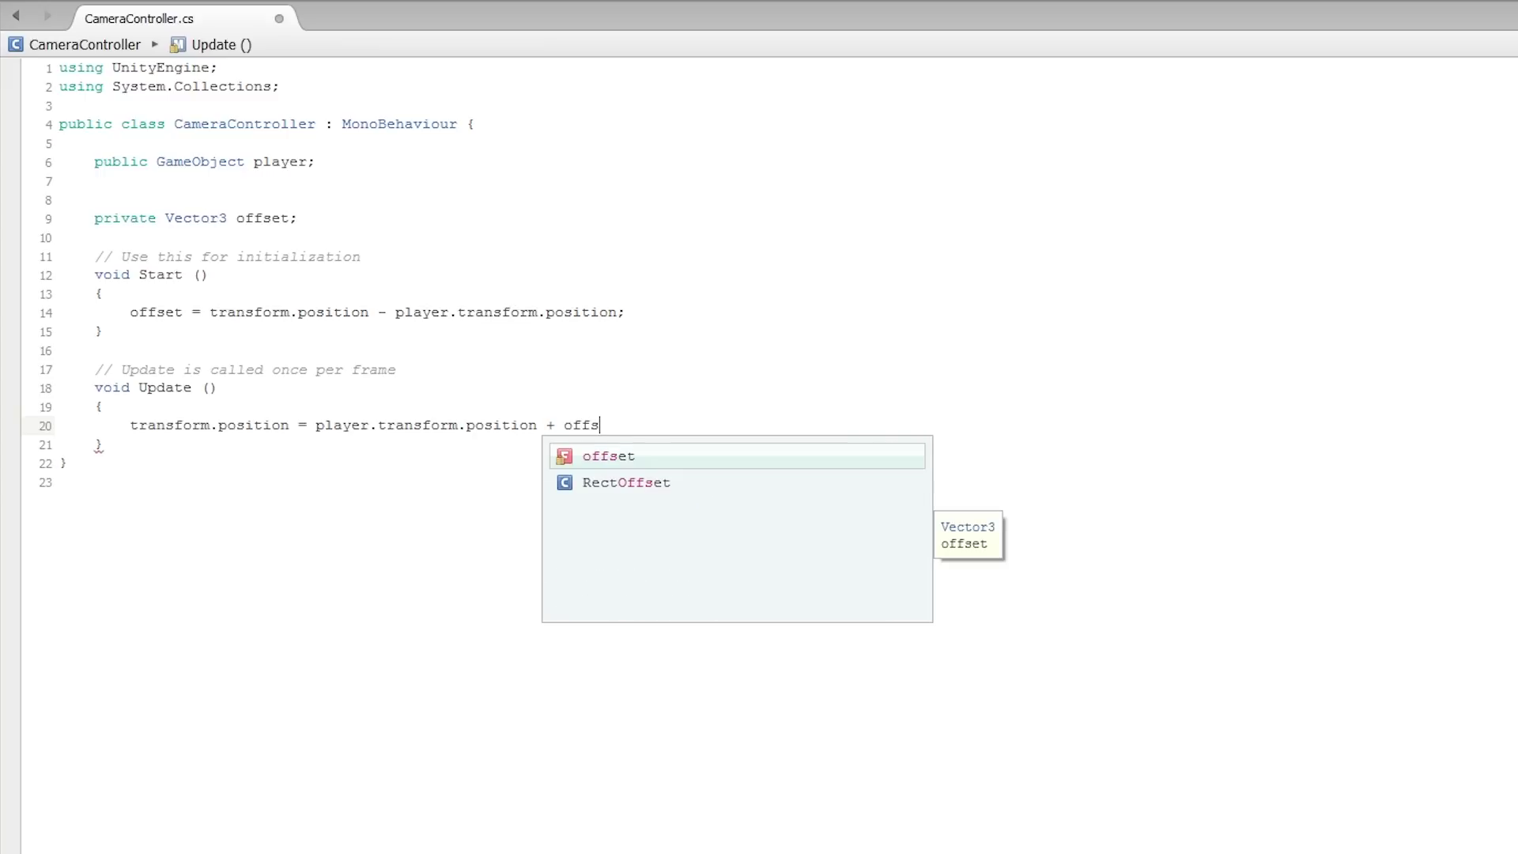
pyautogui.write('et;')
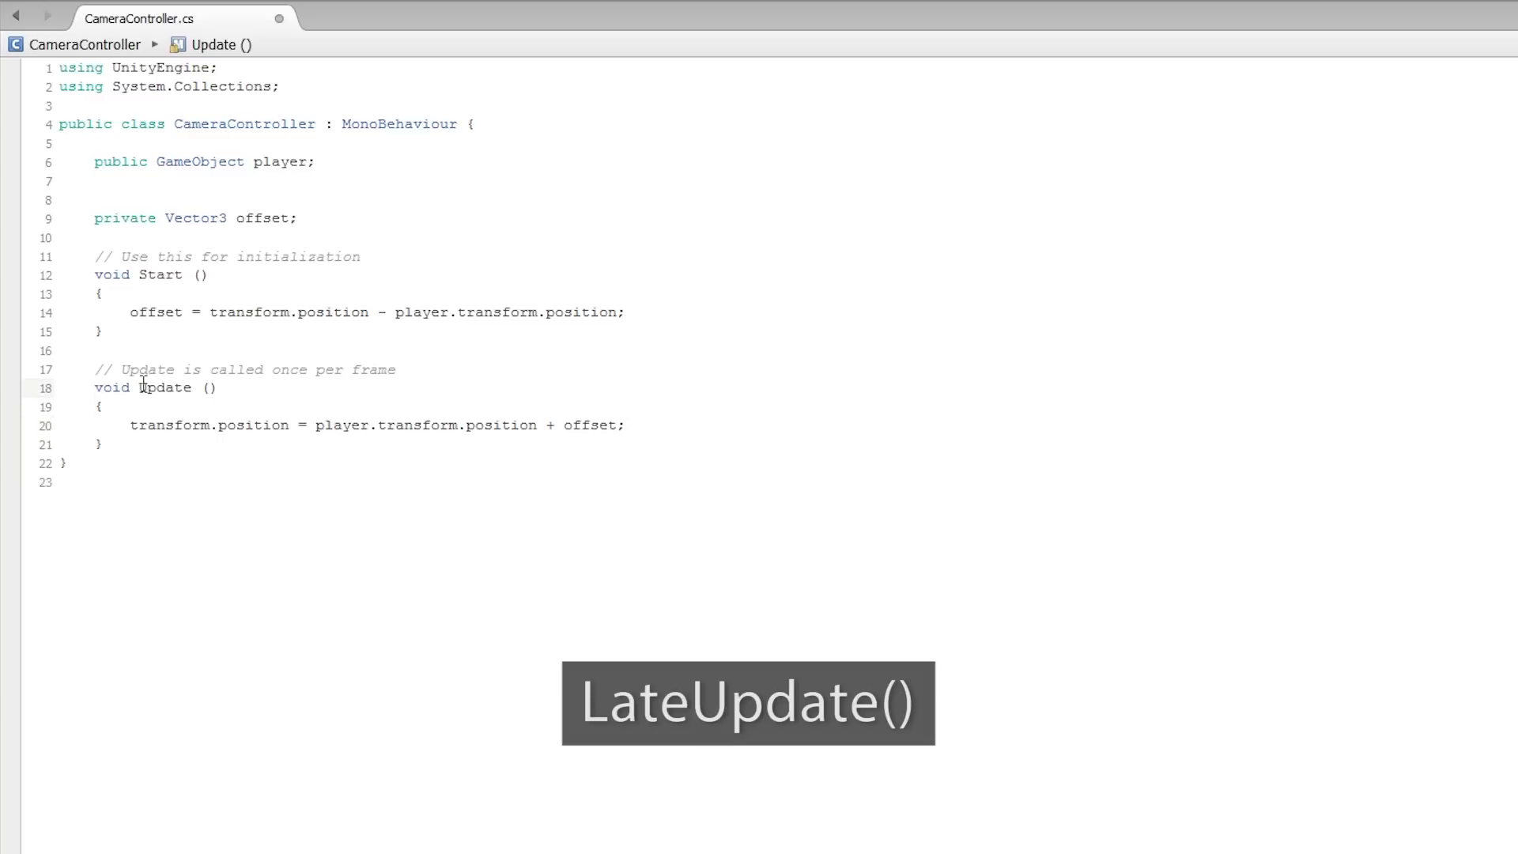
pyautogui.write('Late')
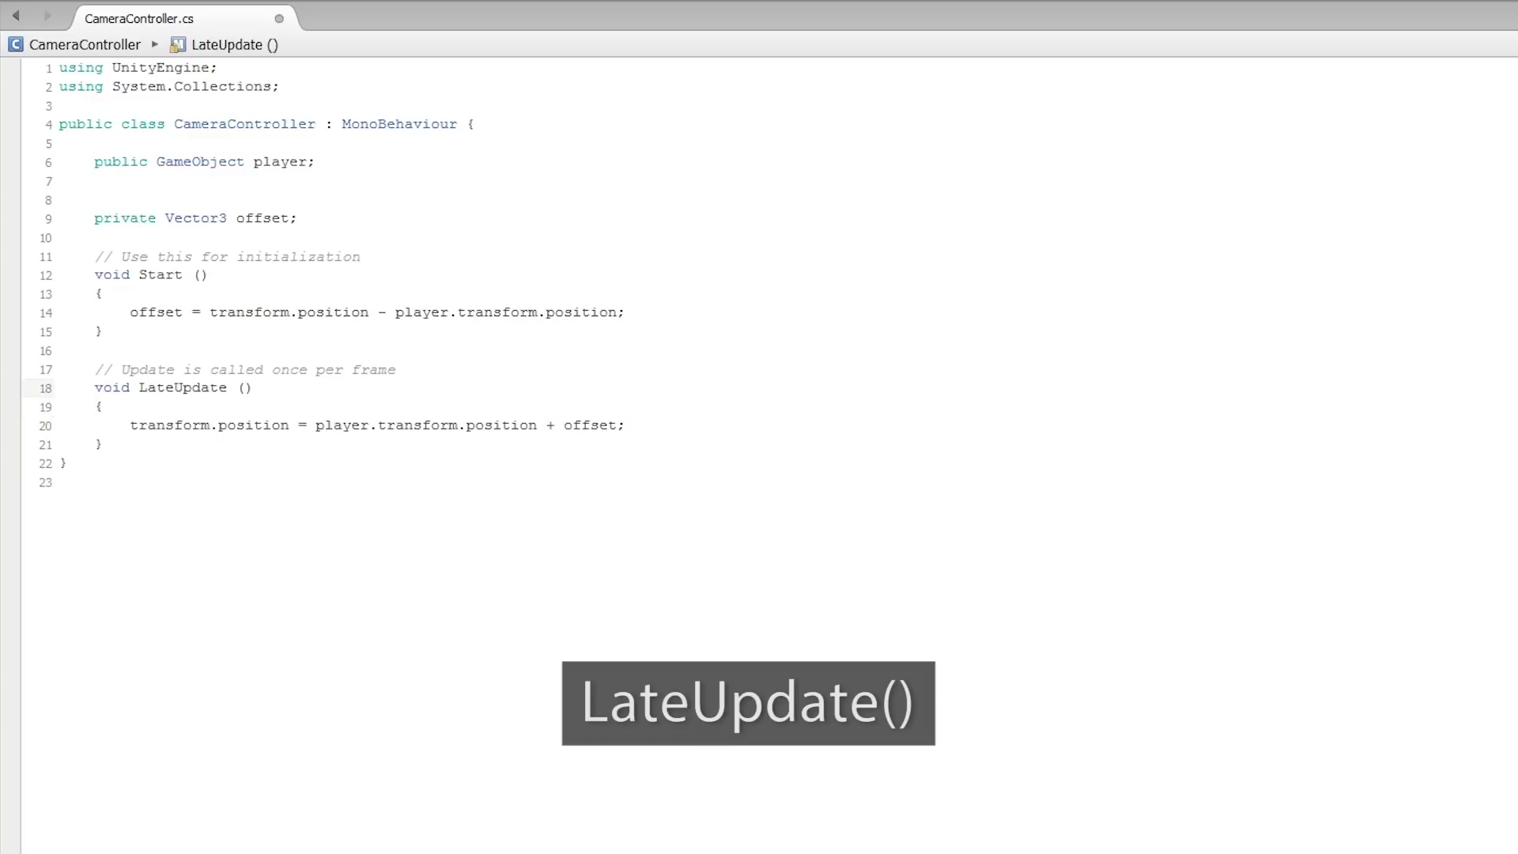
# Rename Update to LateUpdate, save the script, and return to Unity.
pyautogui.click(115, 464)
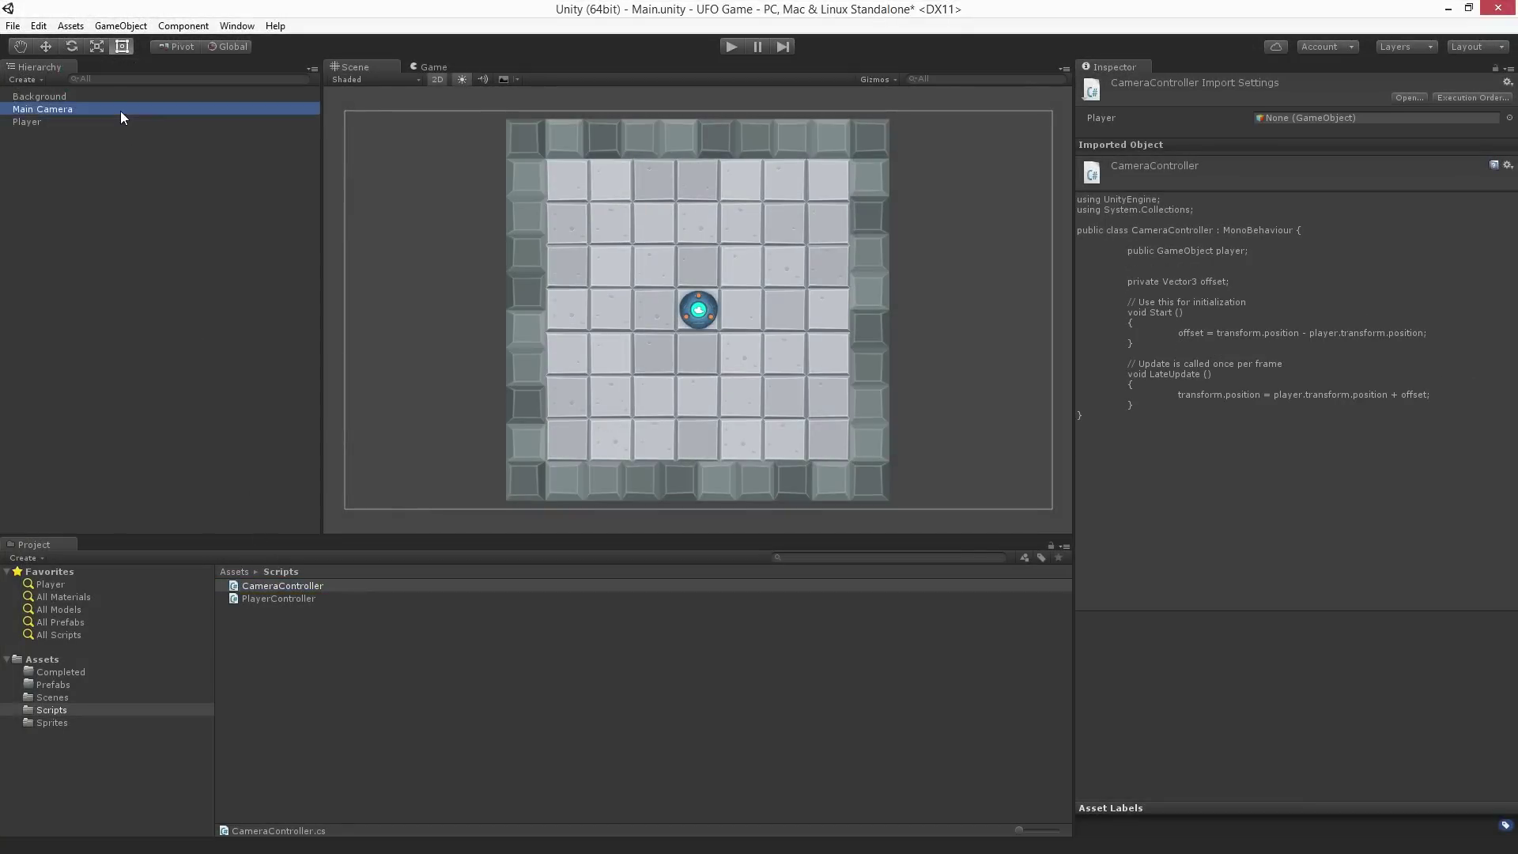
# Select Main Camera and drag Player into the Camera Controller's Player field.
pyautogui.moveTo(120, 110); pyautogui.dragTo(120, 110)
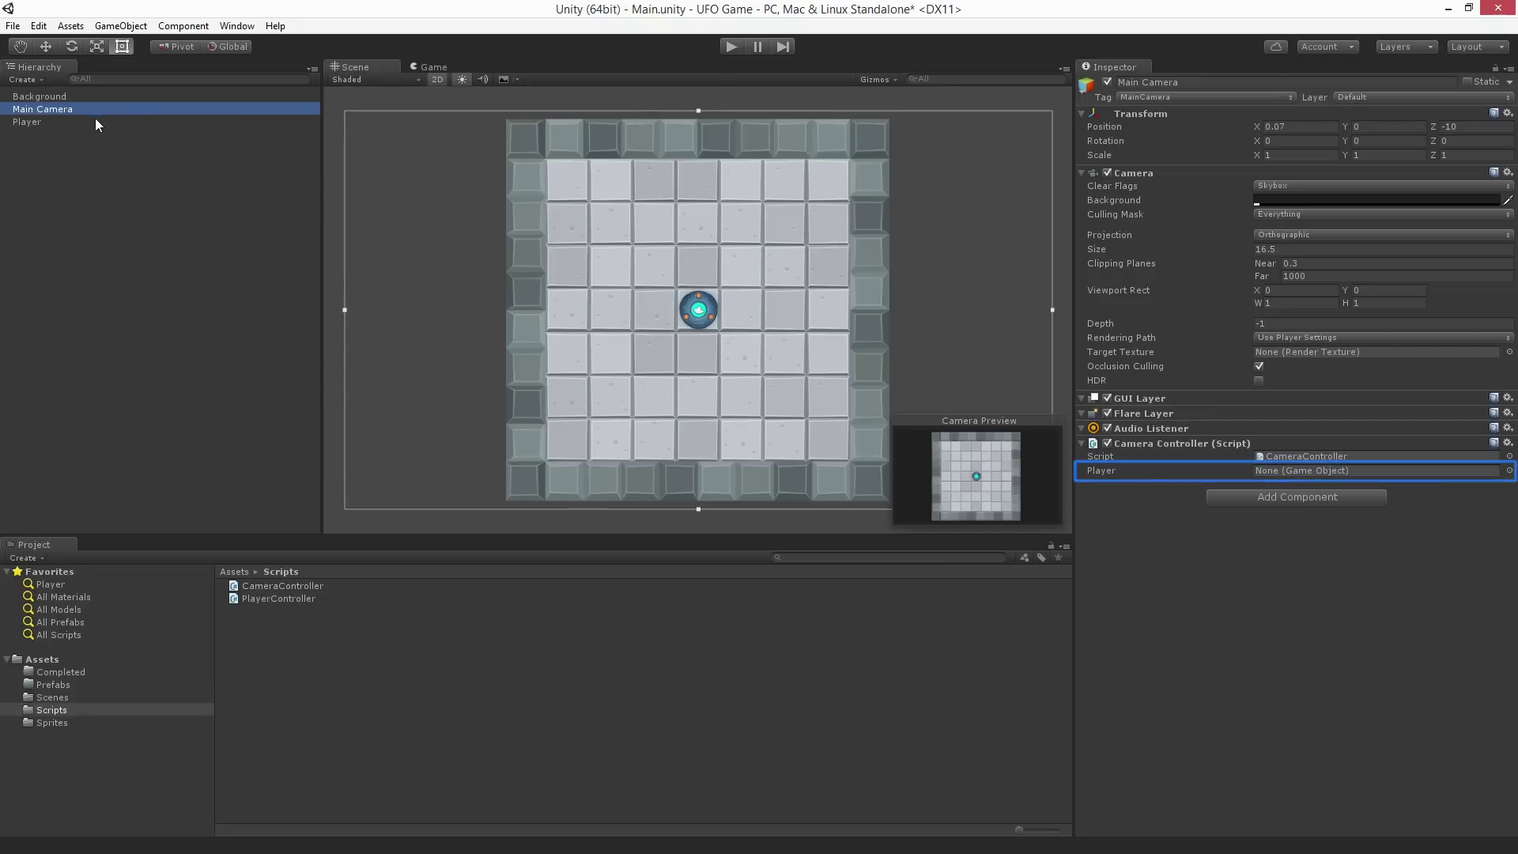
pyautogui.moveTo(70, 123); pyautogui.dragTo(365, 248)
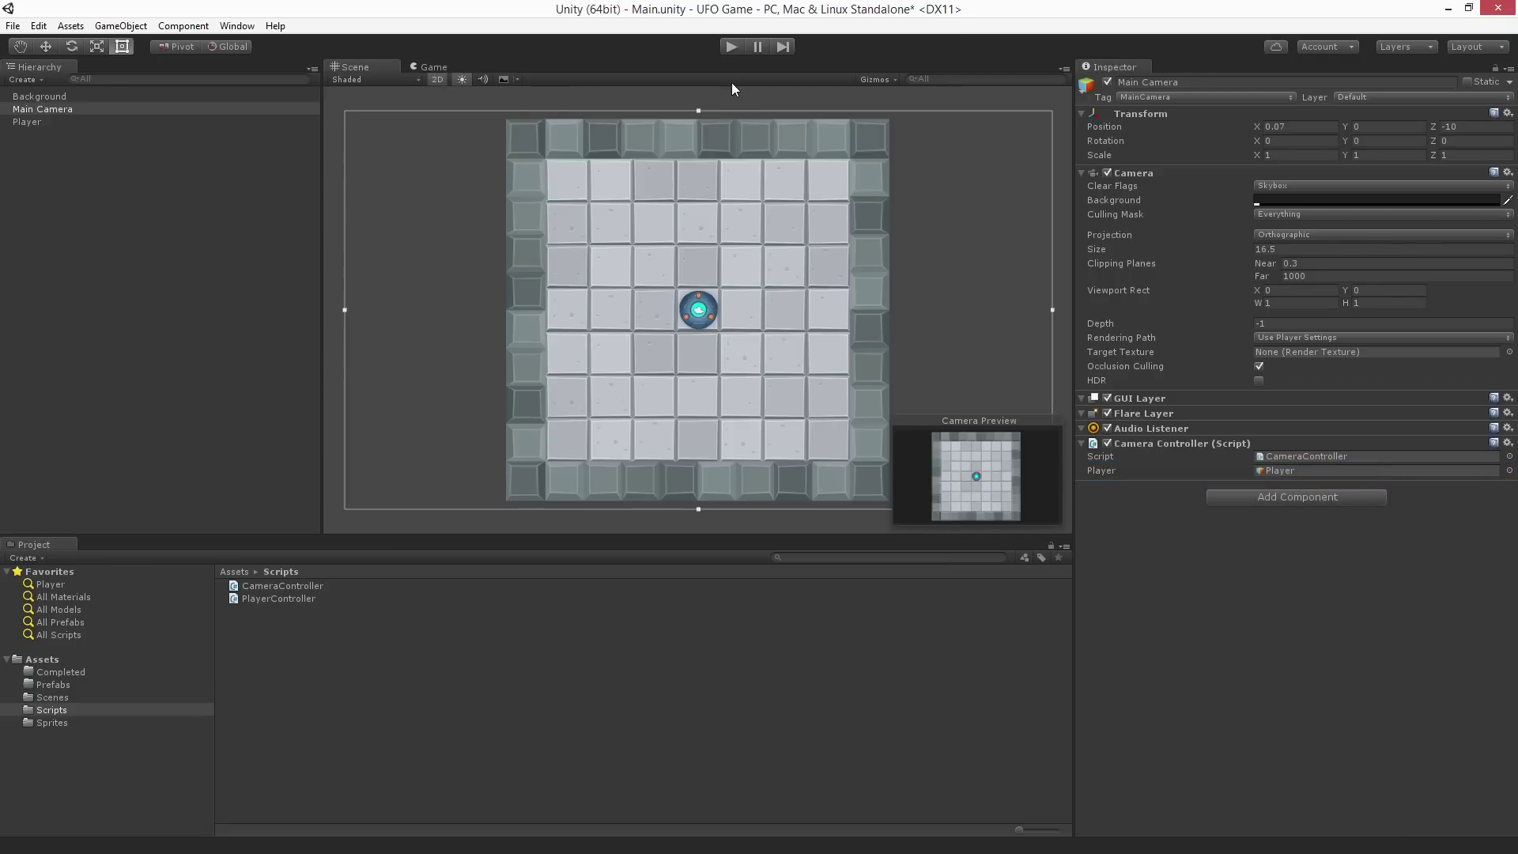
# Enter Play mode and steer the UFO with the arrow keys, confirming the Main Camera follows it.
pyautogui.click(731, 47)
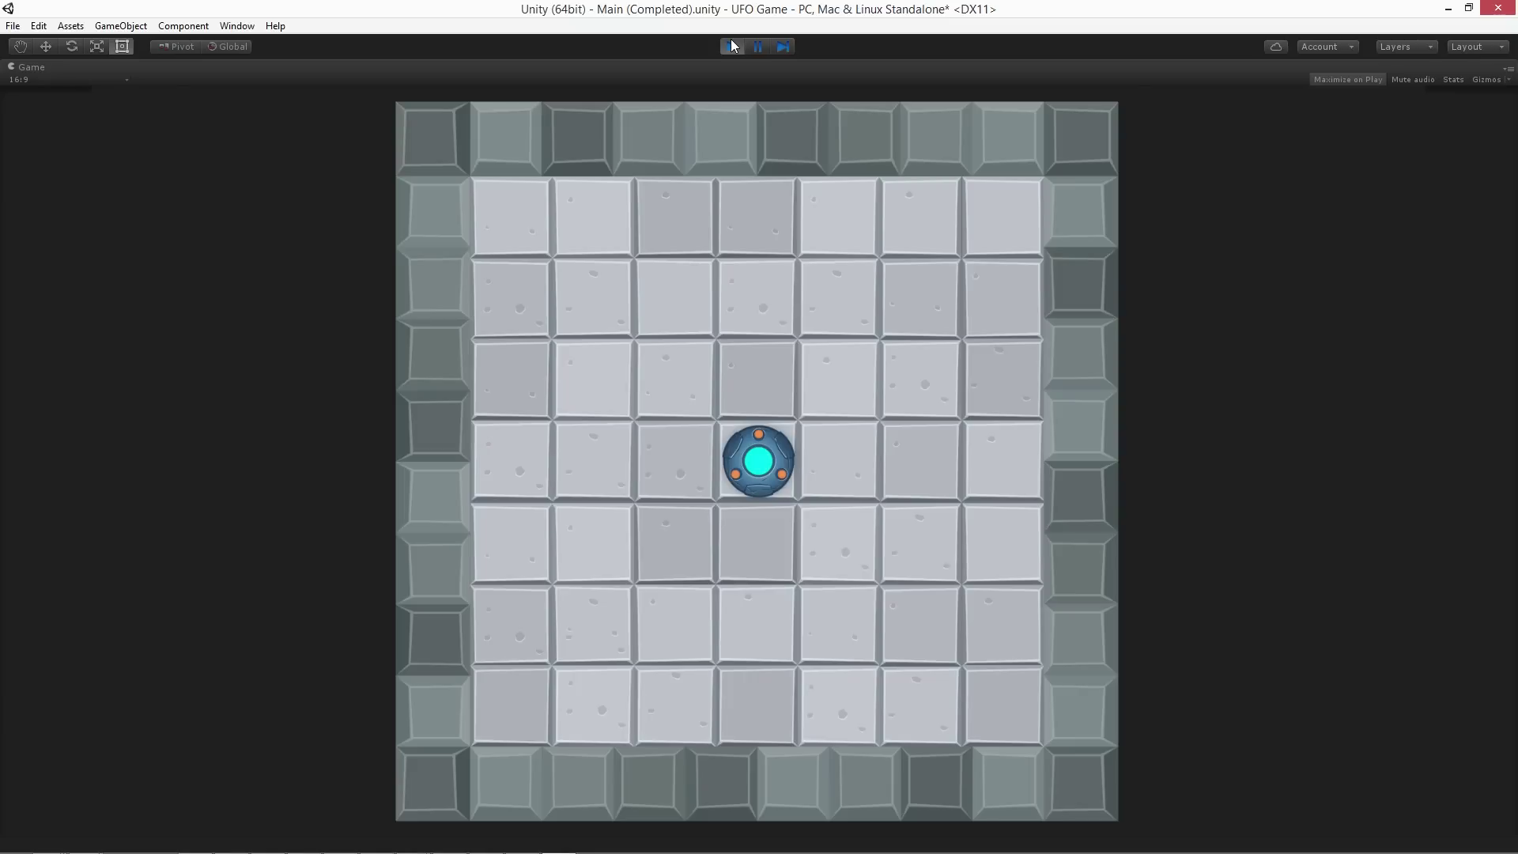
pyautogui.press('Left')
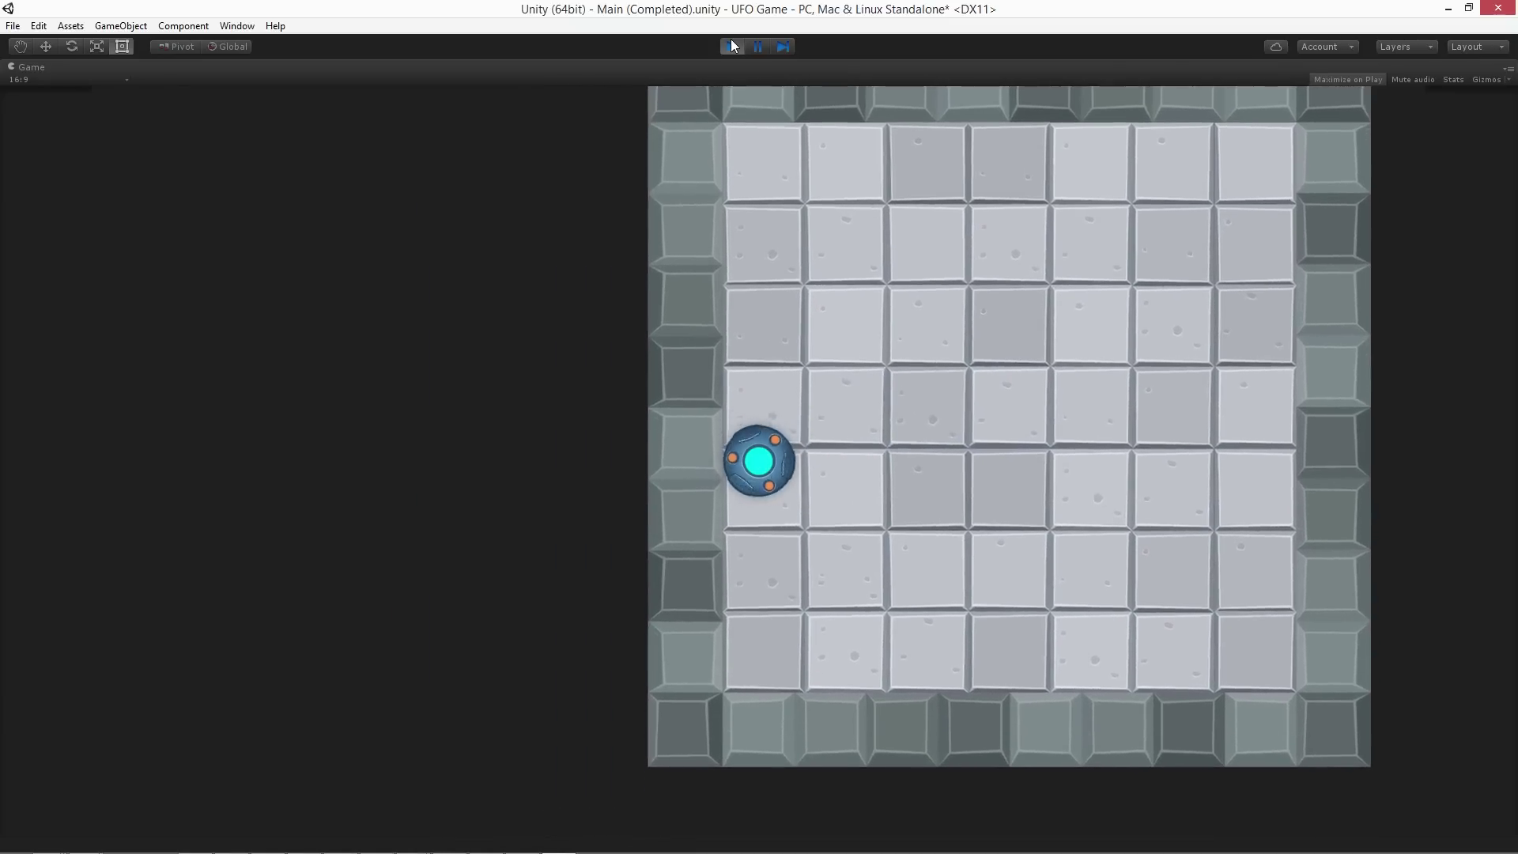
pyautogui.press('Down')
pyautogui.press('Right')
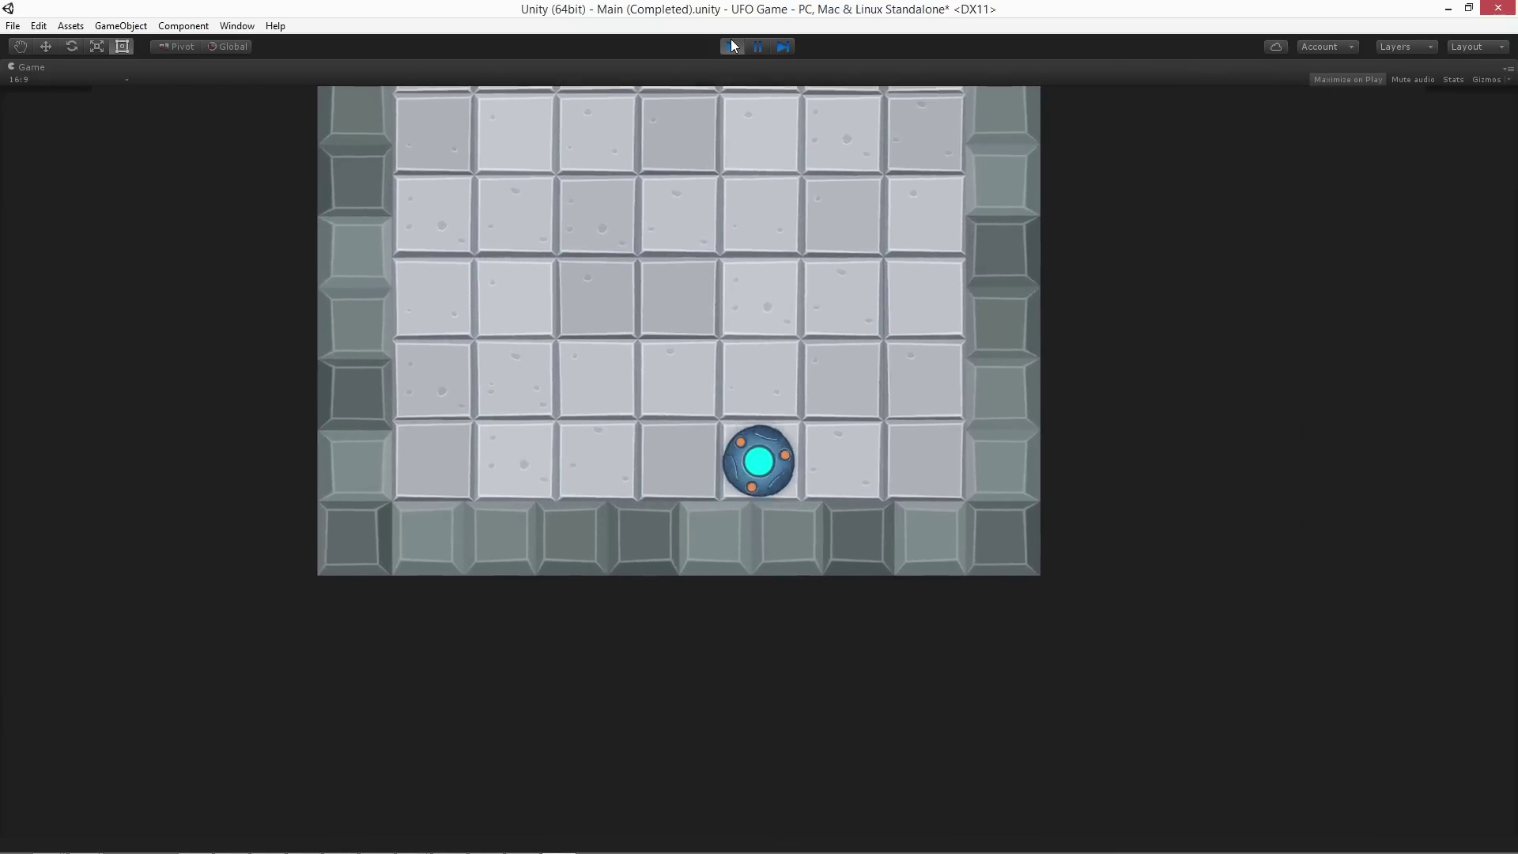
pyautogui.press('Up')
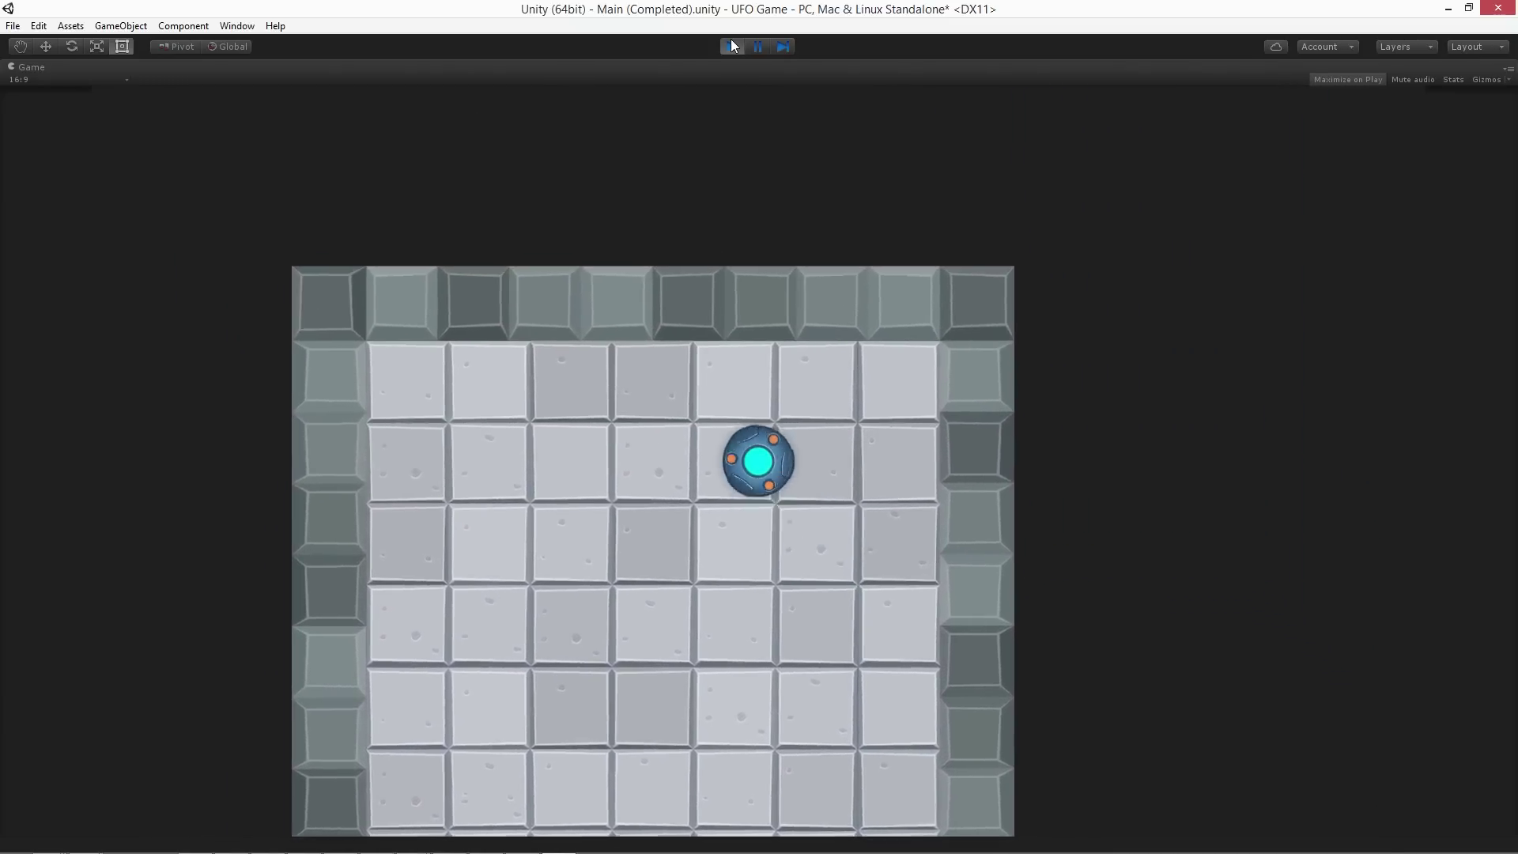
pyautogui.press('Left')
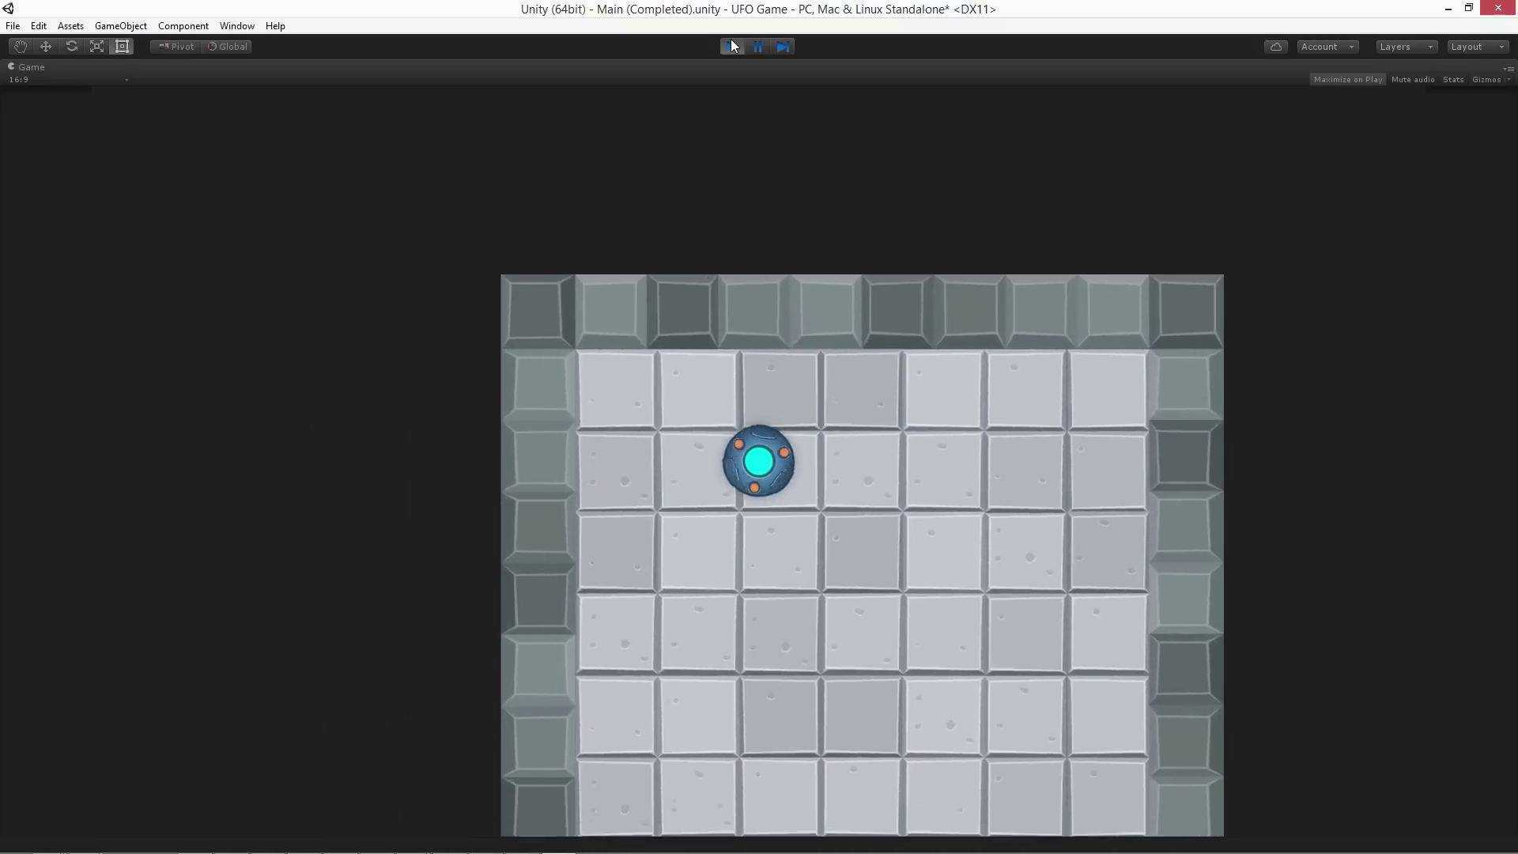
pyautogui.press('Down')
pyautogui.press('Right')
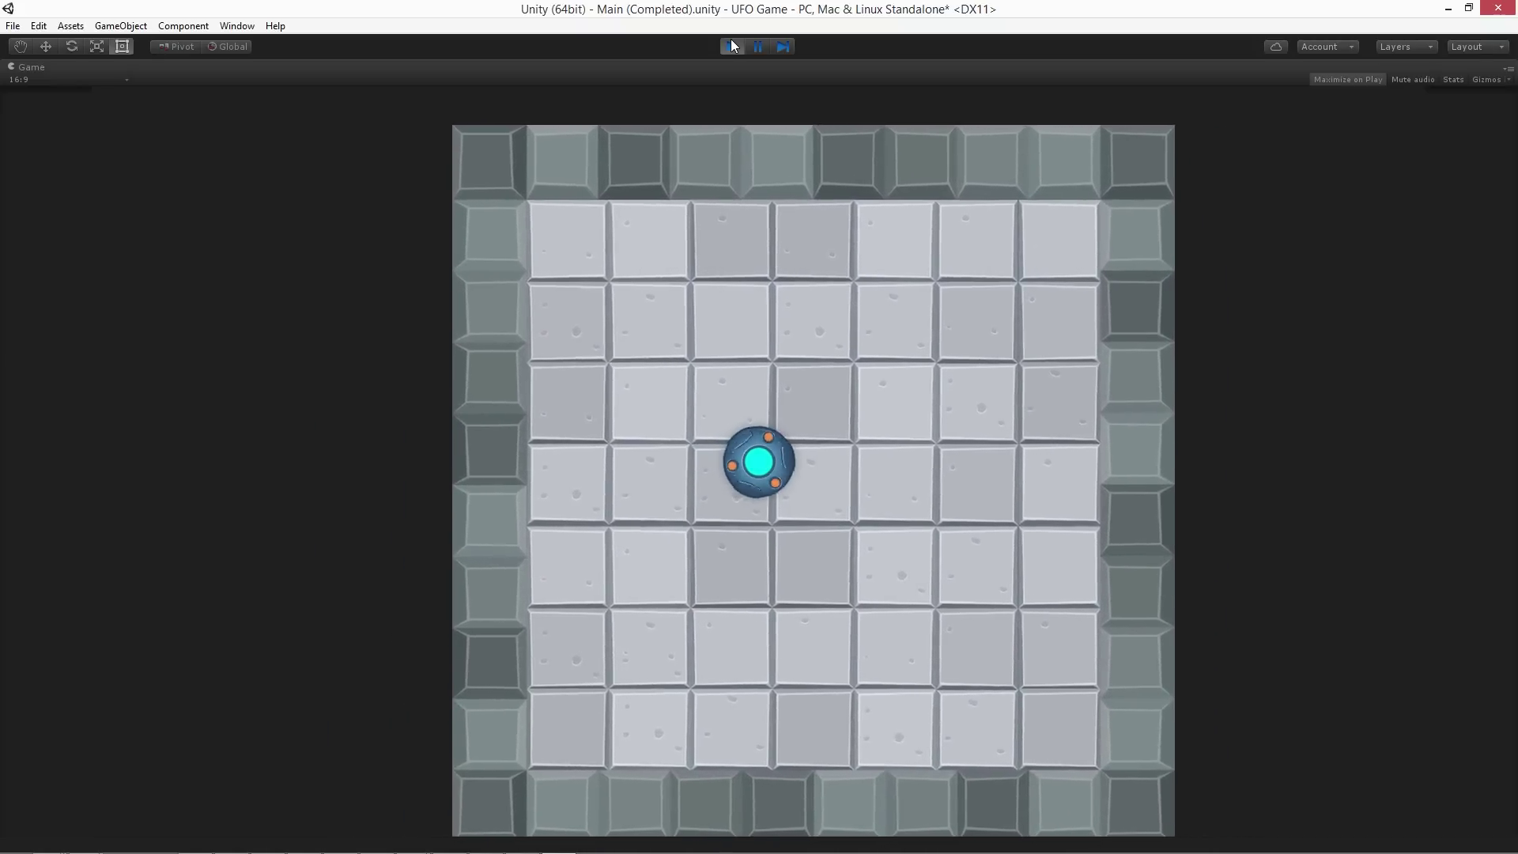
pyautogui.press('Left')
pyautogui.press('Down')
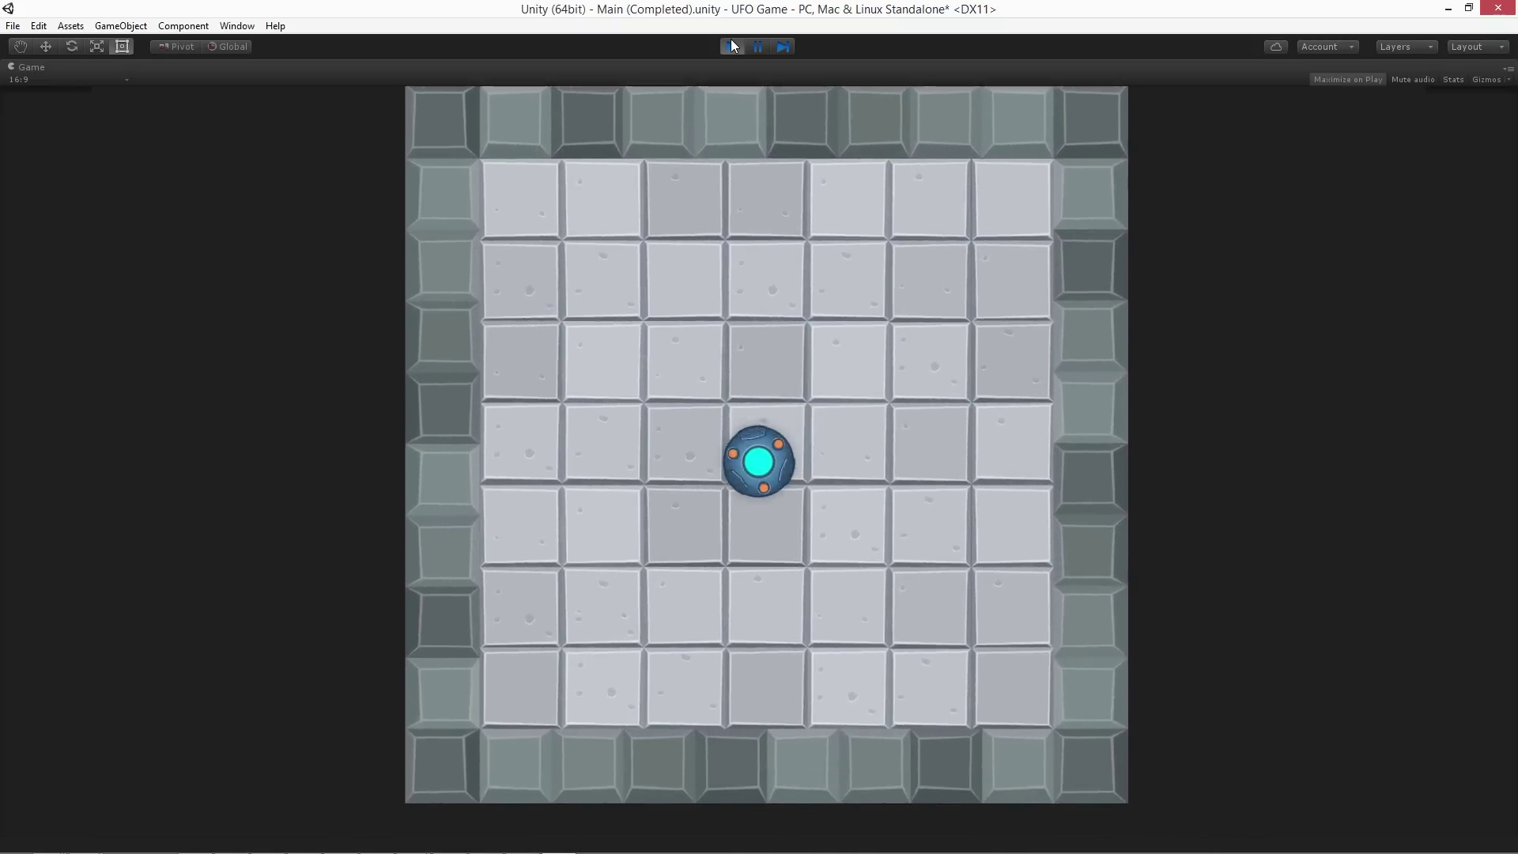
pyautogui.press('Right')
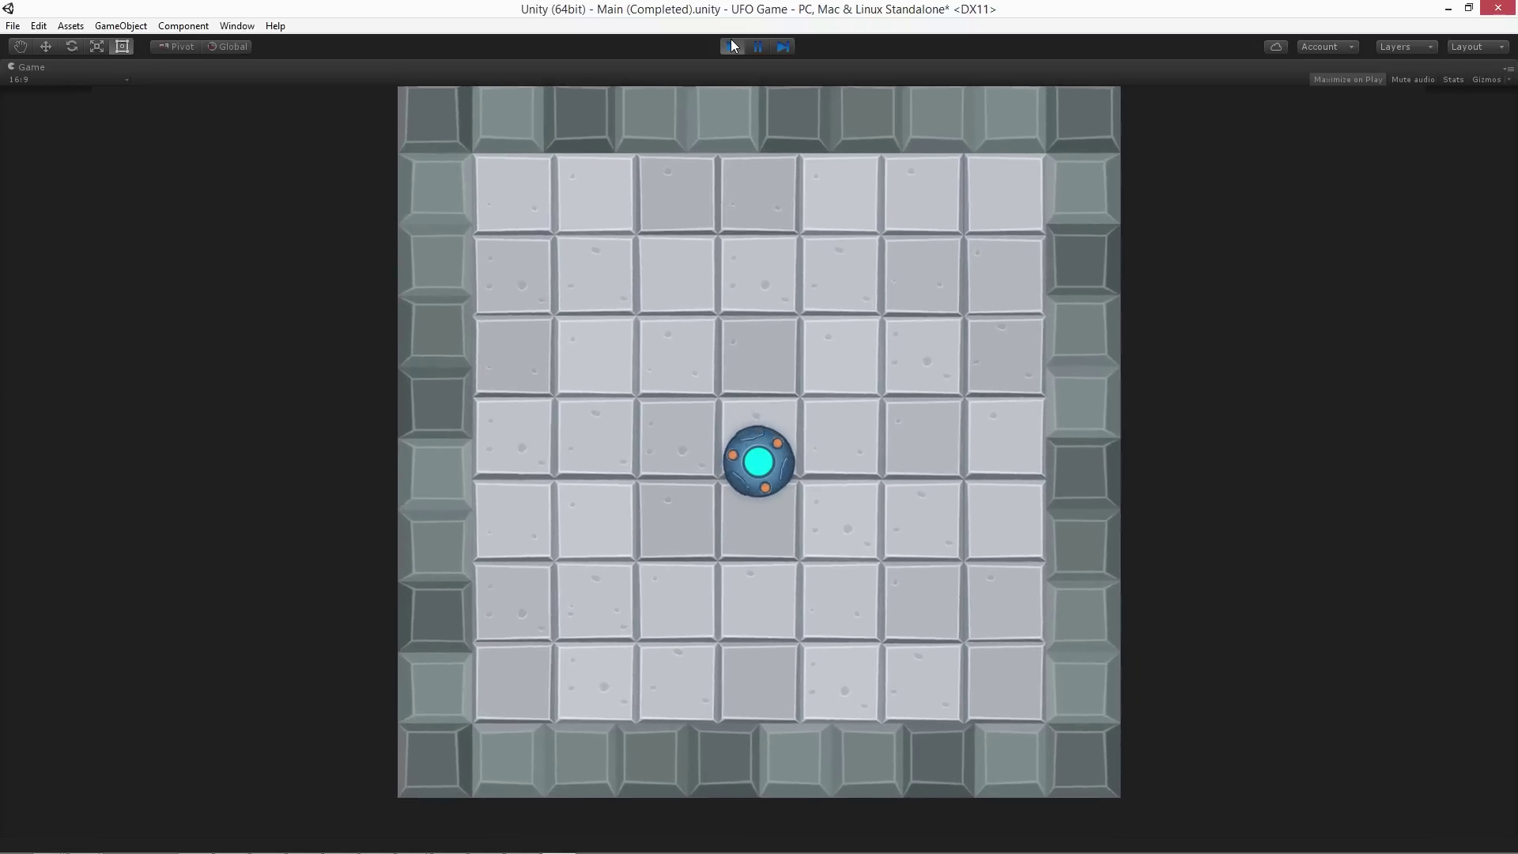
pyautogui.press('Up')
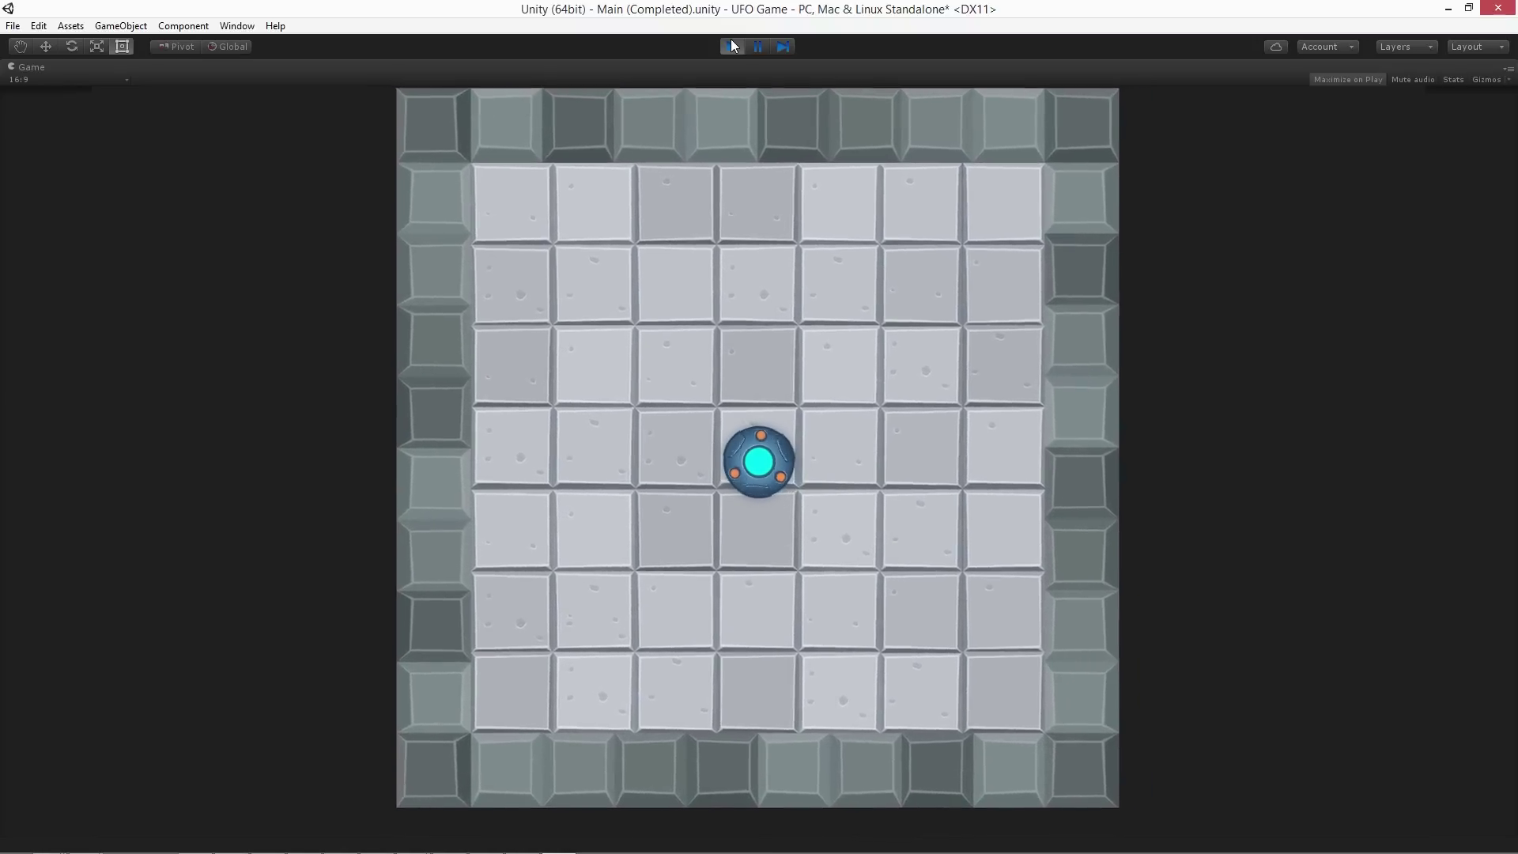